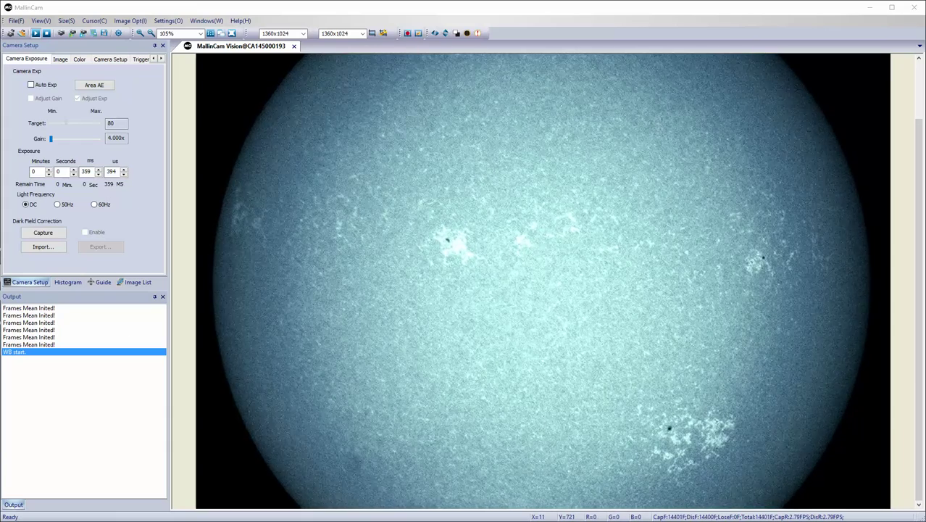
- Set the camera's exposure time to 335 ms
left_click(98, 174)
left_click(98, 174)
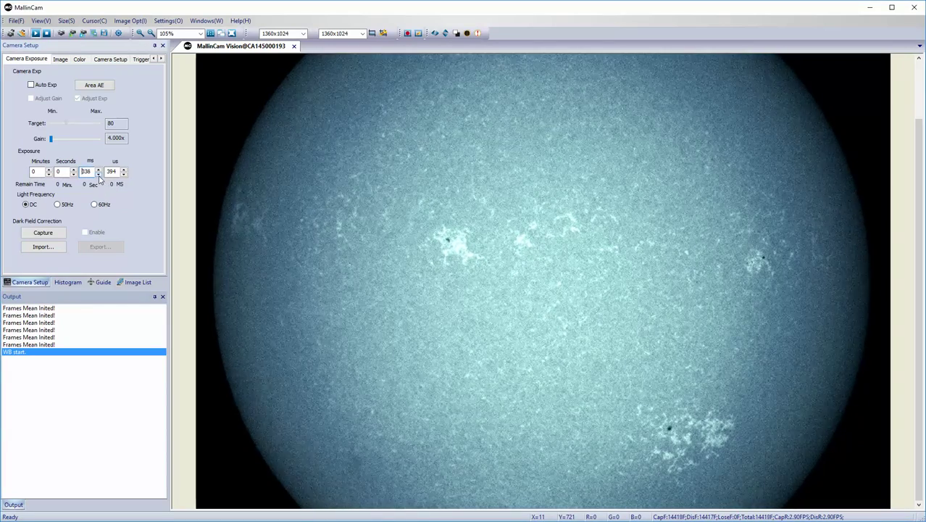
left_click(99, 174)
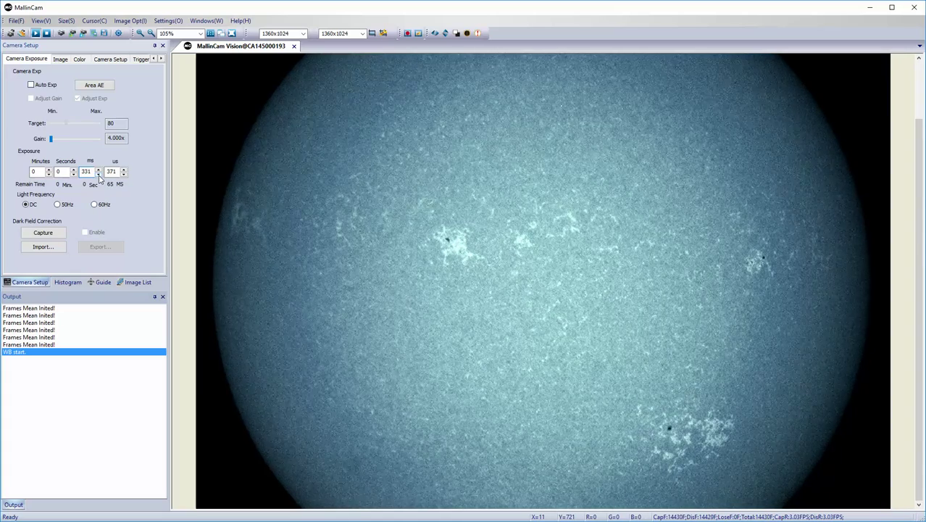
left_click(99, 174)
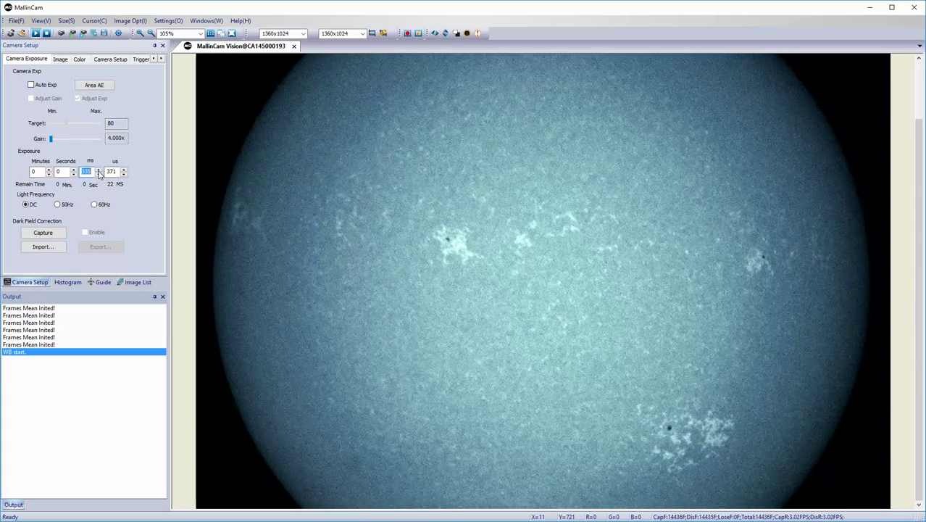
type("335")
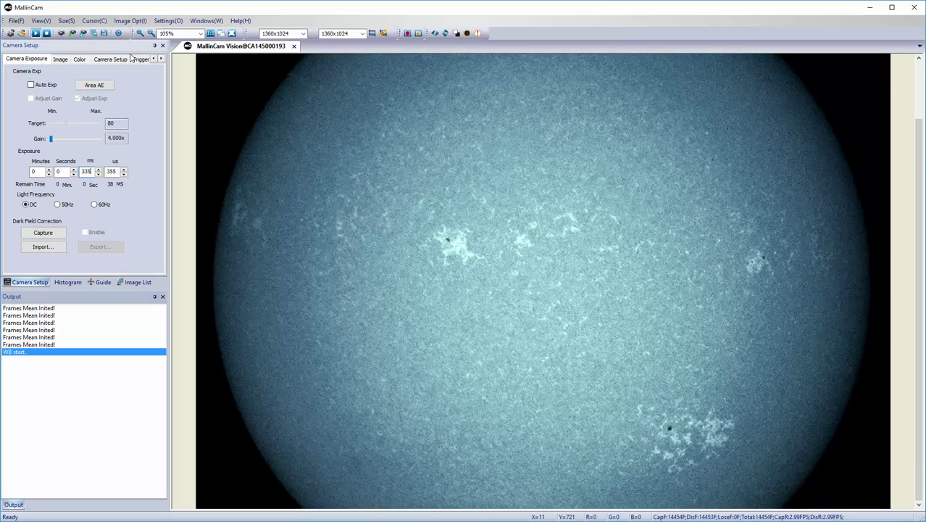
- Enable frame averaging in the image settings, using Mean mode with 5 frames
left_click(60, 60)
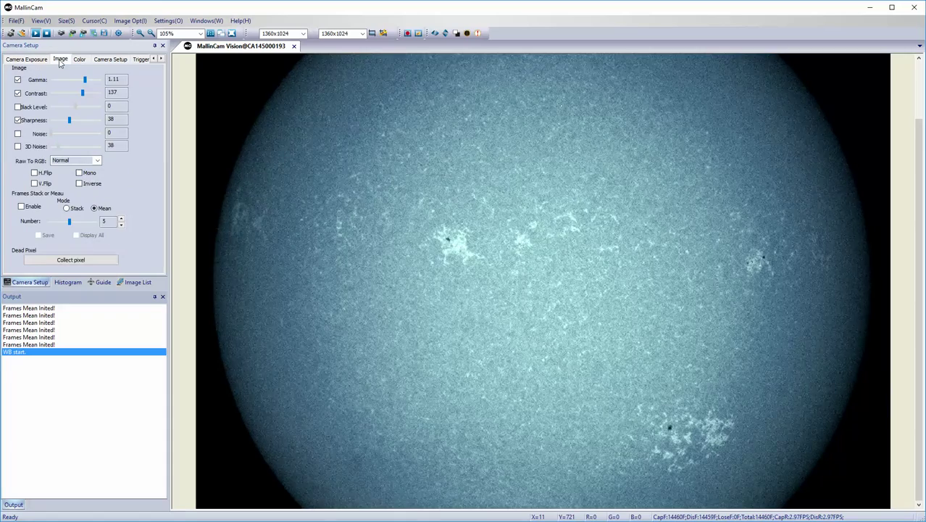
left_click(18, 81)
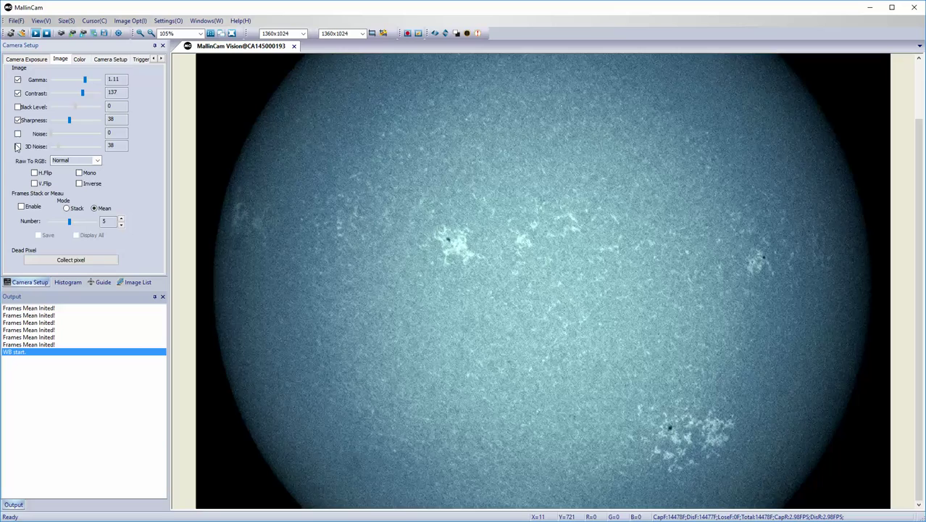
left_click(18, 81)
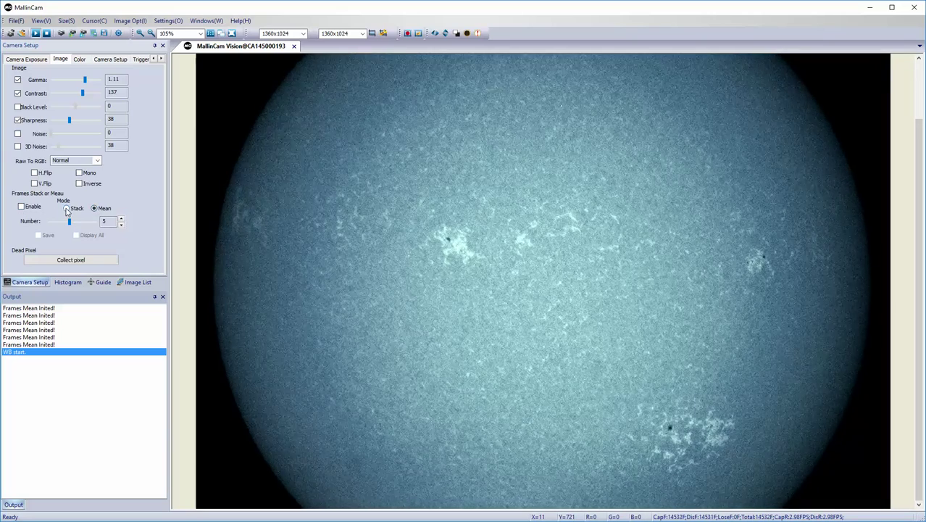
left_click(21, 207)
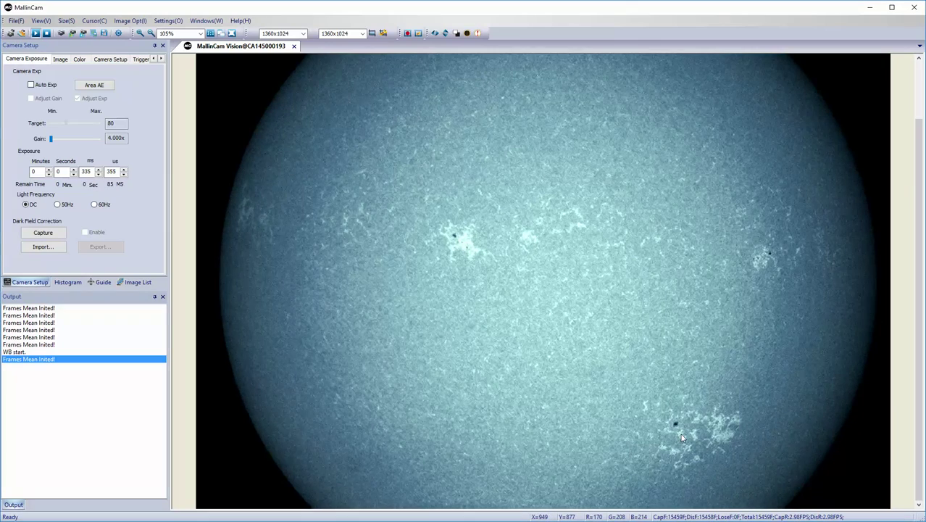
- Magnify the sunspot group near the Sun's lower-right limb to 200% and turn off frame averaging for comparison
left_click(202, 34)
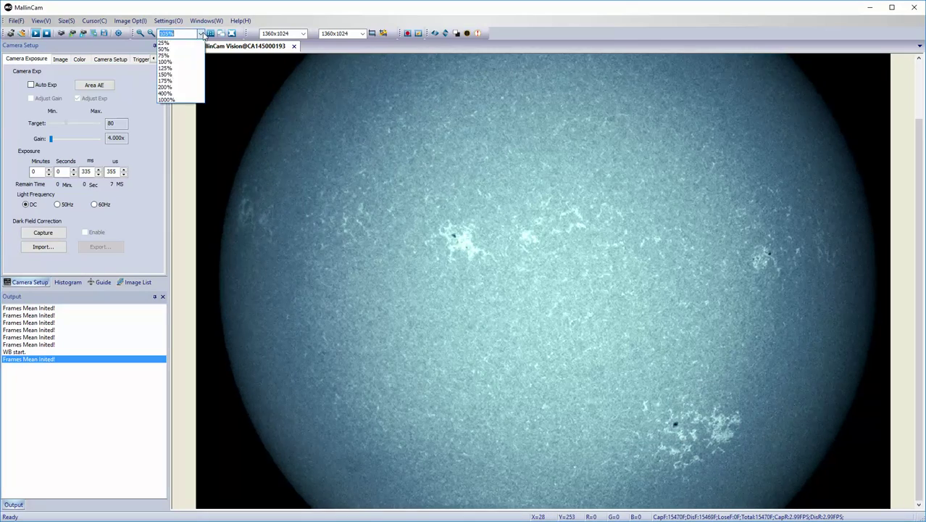
left_click(190, 86)
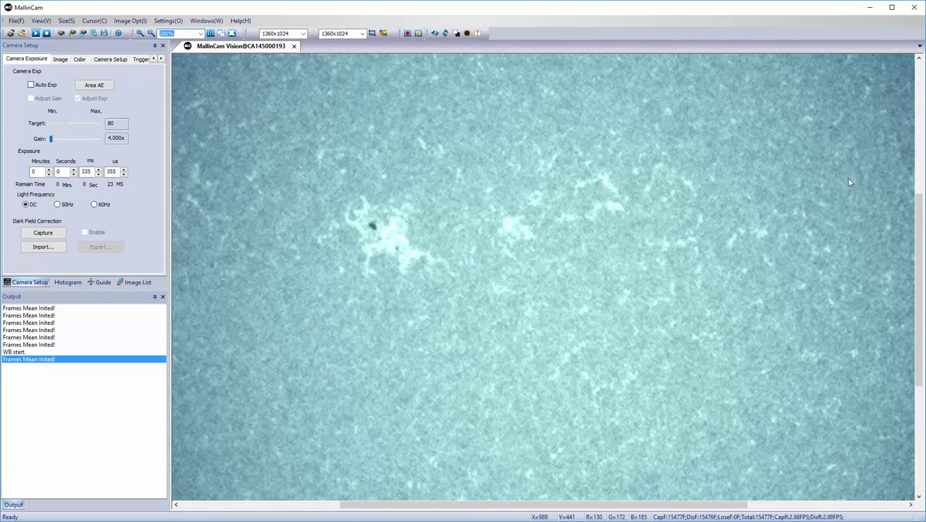
left_click_drag(918, 210, 918, 316)
left_click_drag(607, 504, 754, 502)
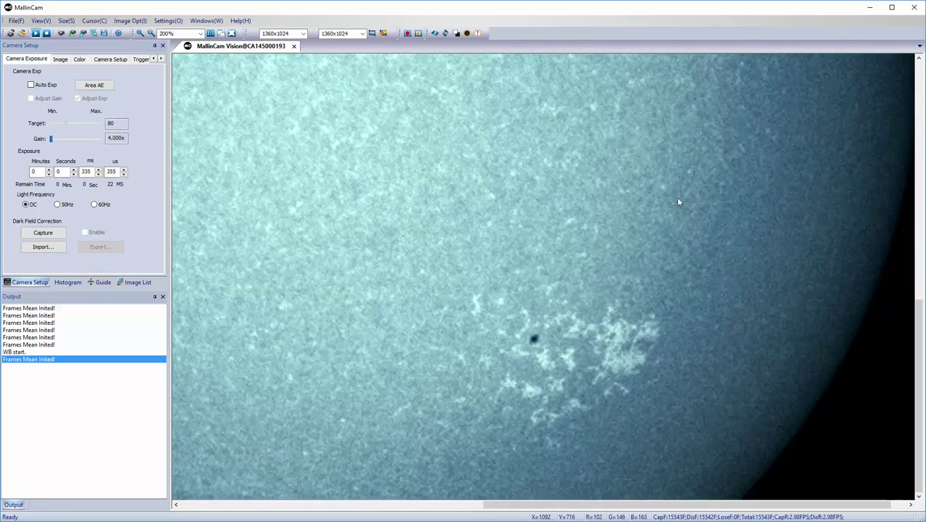
left_click(63, 59)
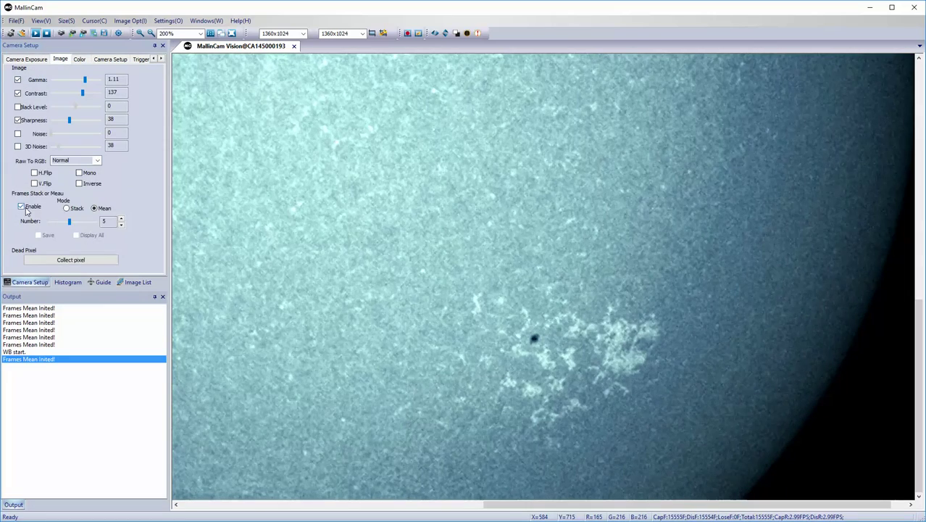
left_click(22, 207)
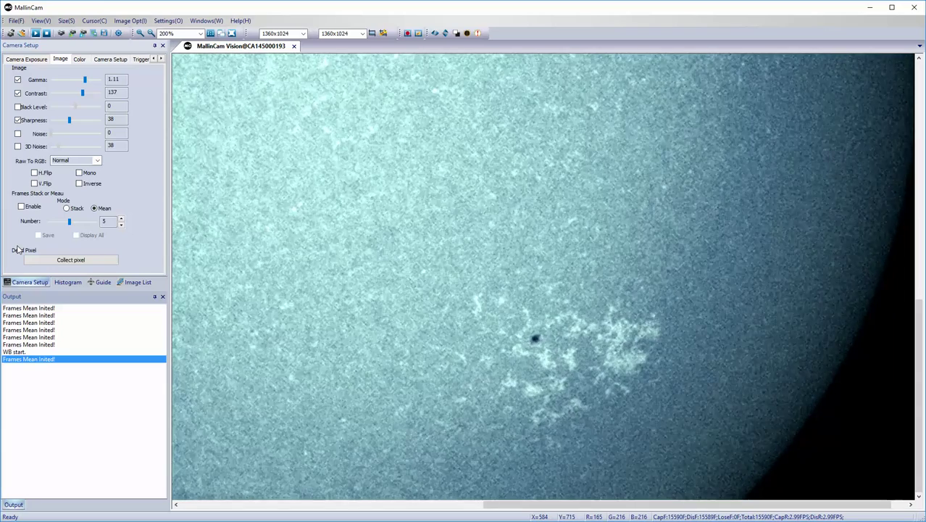
- Enlarge the live view to 250% and bring the lower-right sunspot group back into view
left_click(139, 34)
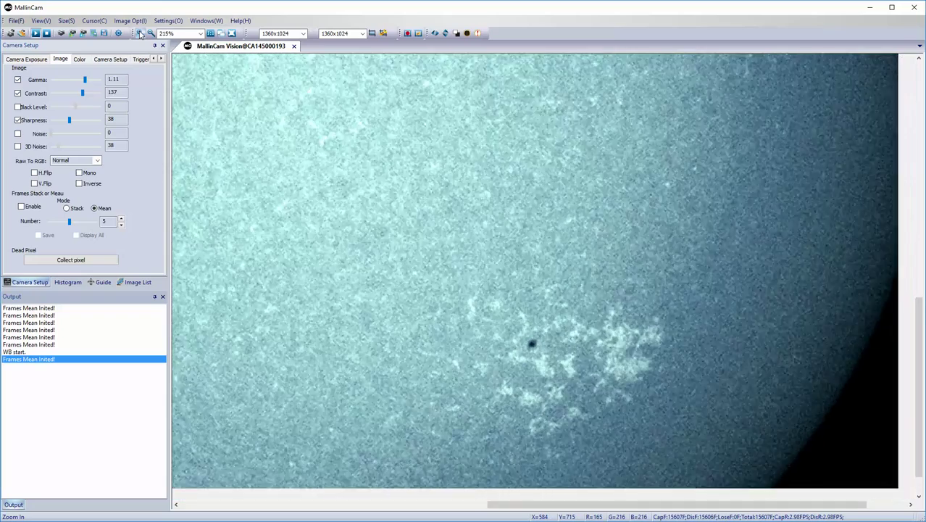
left_click(140, 34)
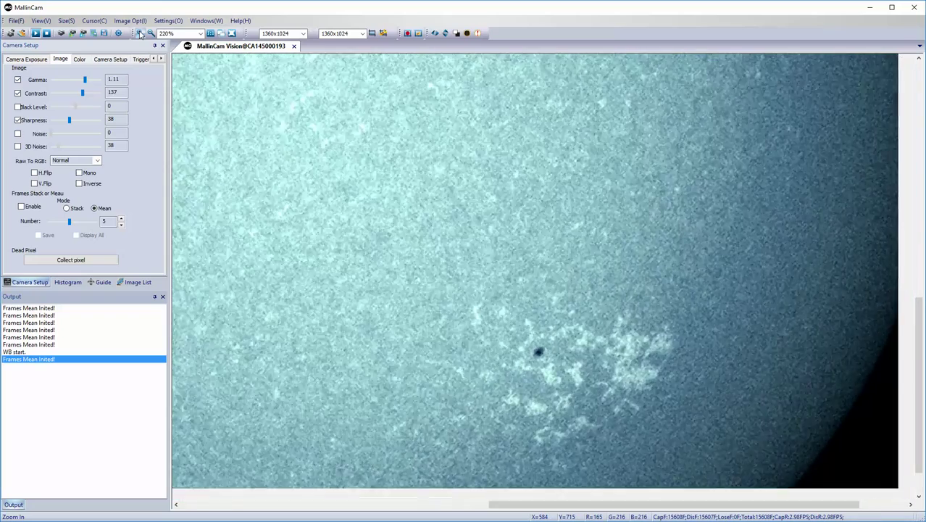
left_click(140, 34)
left_click(139, 34)
left_click(140, 34)
left_click(140, 34)
left_click(140, 34)
left_click(140, 34)
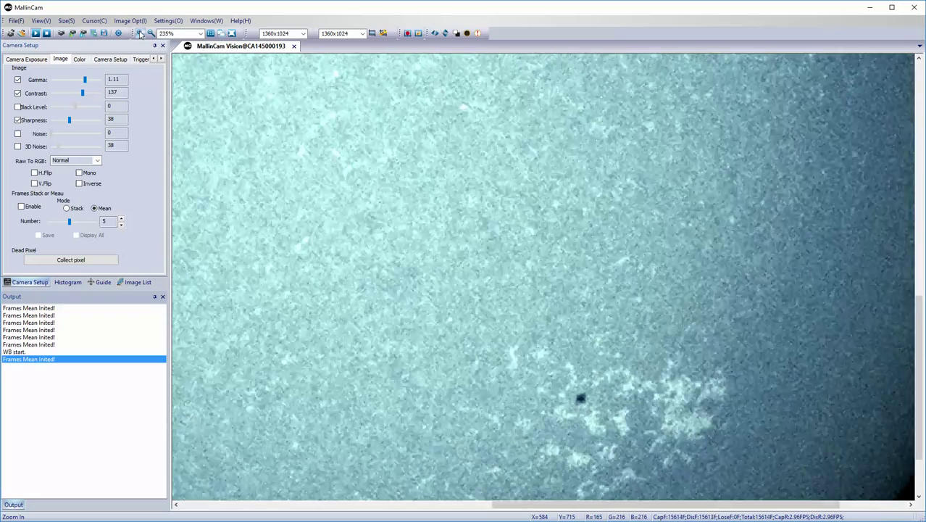
left_click(140, 34)
left_click(140, 34)
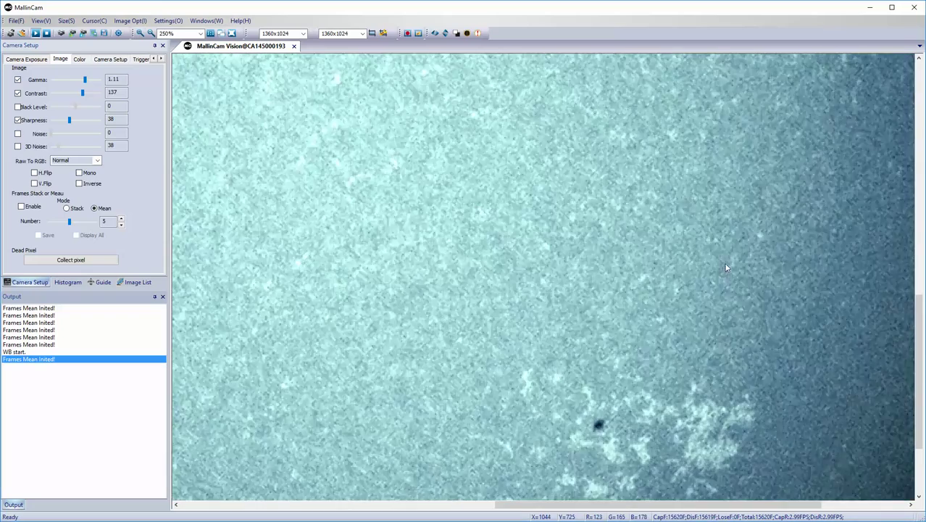
left_click_drag(919, 332, 920, 408)
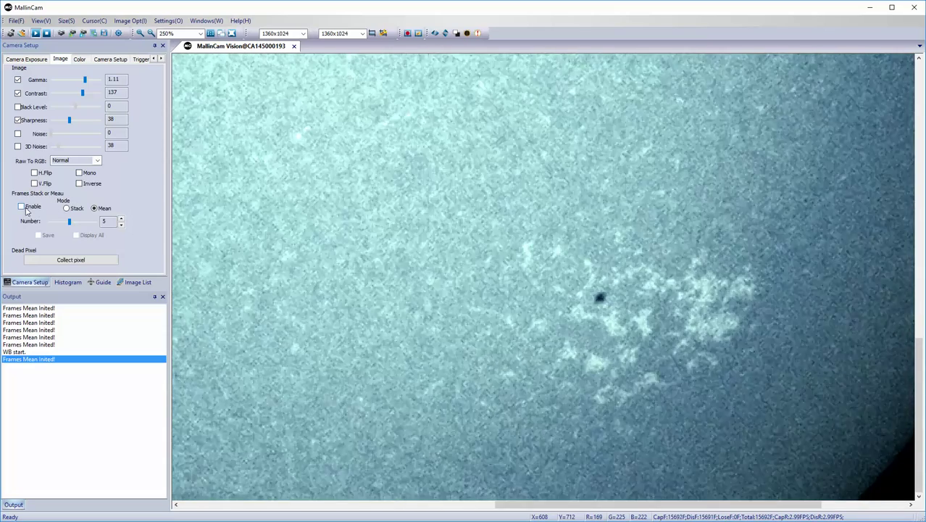
- Try the frame averaging number at 1 and at 10
left_click(121, 225)
left_click(121, 225)
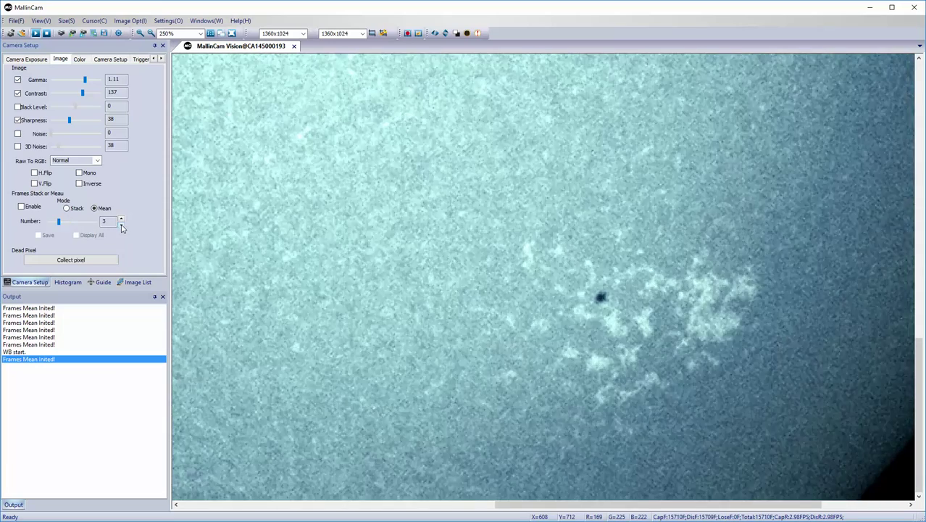
left_click(121, 224)
left_click(121, 225)
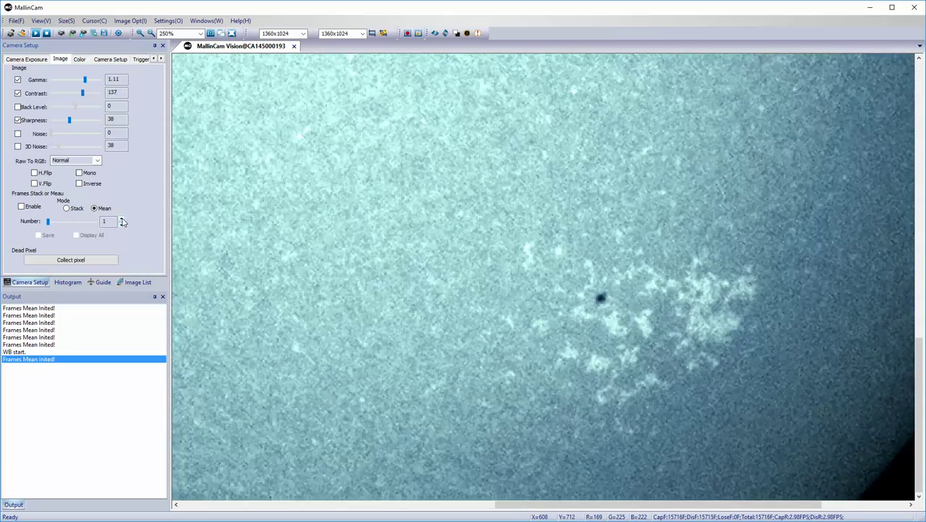
left_click(122, 219)
left_click(122, 219)
left_click(122, 219)
left_click(122, 219)
left_click(122, 219)
left_click(122, 219)
left_click(121, 219)
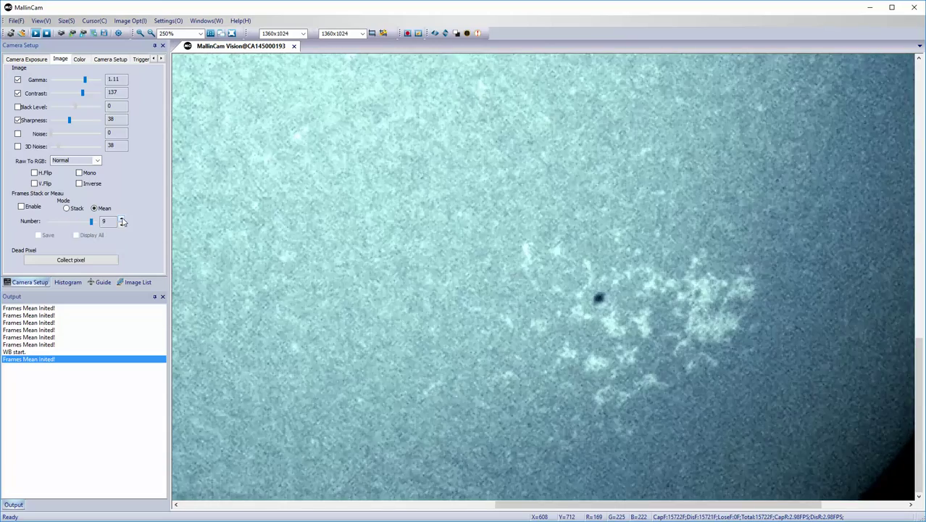
left_click(121, 218)
left_click(121, 219)
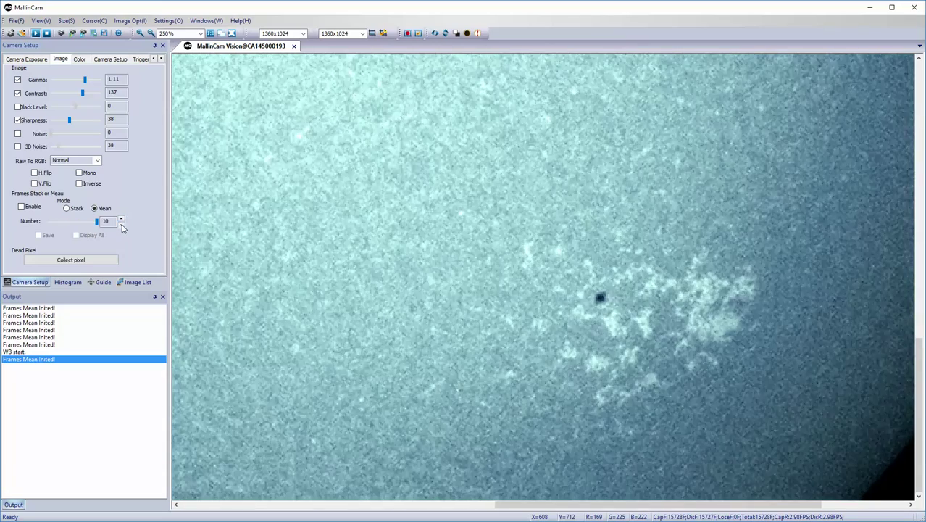
- Set the averaging number to 6 frames and enable frame averaging in Mean mode
left_click(121, 224)
left_click(121, 224)
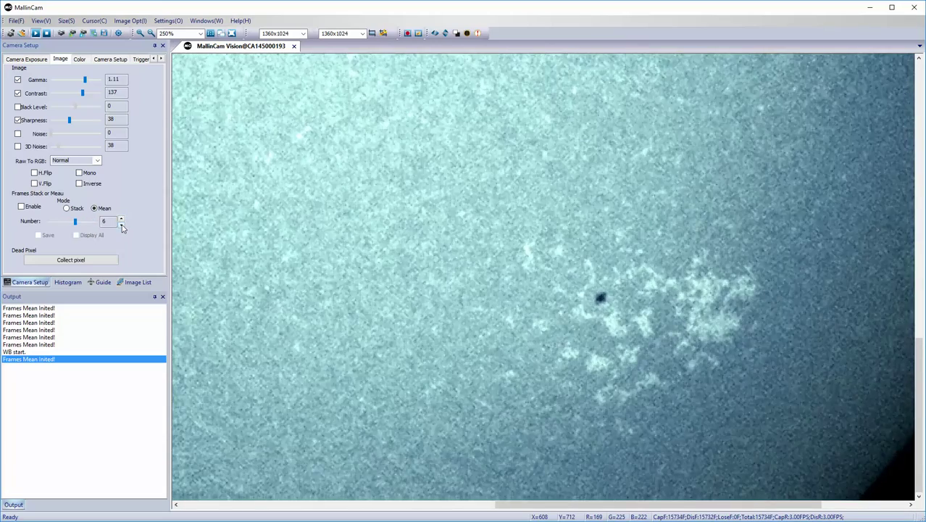
left_click(20, 208)
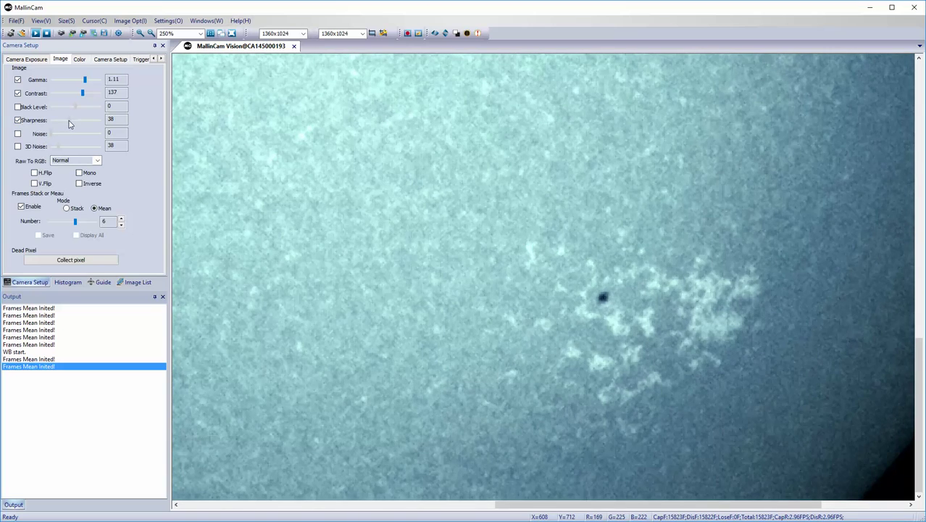
- Compare image sharpness at 3 and 85, and set it to 100
left_click_drag(69, 123, 52, 123)
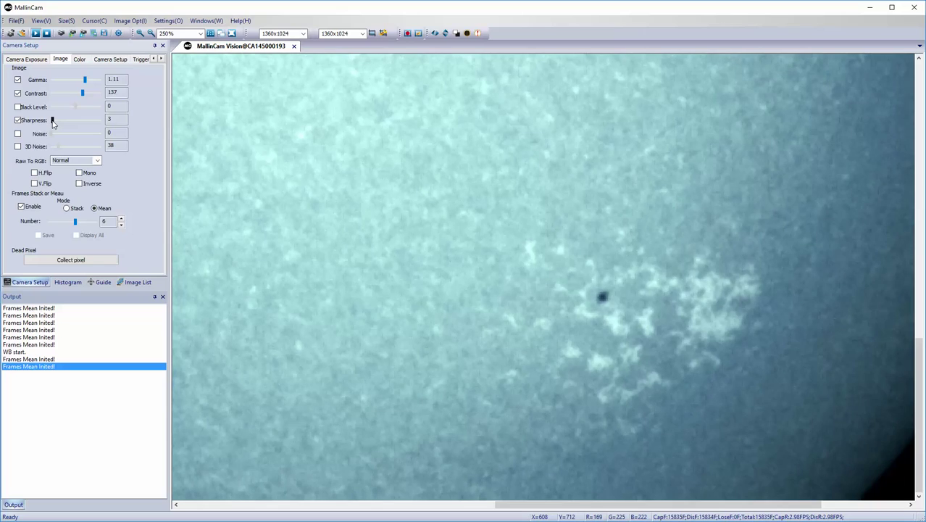
left_click_drag(62, 124, 88, 127)
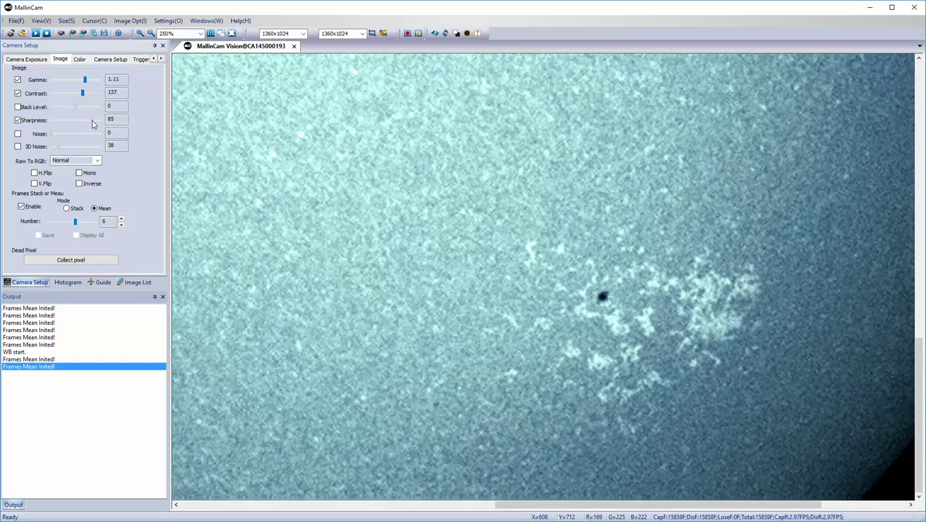
left_click_drag(92, 122, 100, 122)
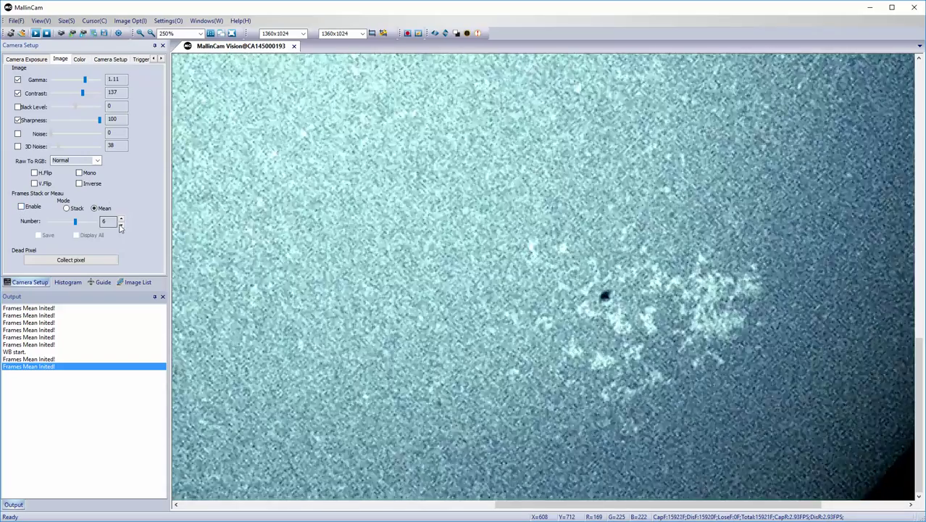
- Reduce the averaging number to 2 frames and enable frame averaging at this setting
left_click(121, 225)
left_click(121, 226)
left_click(121, 225)
left_click(121, 225)
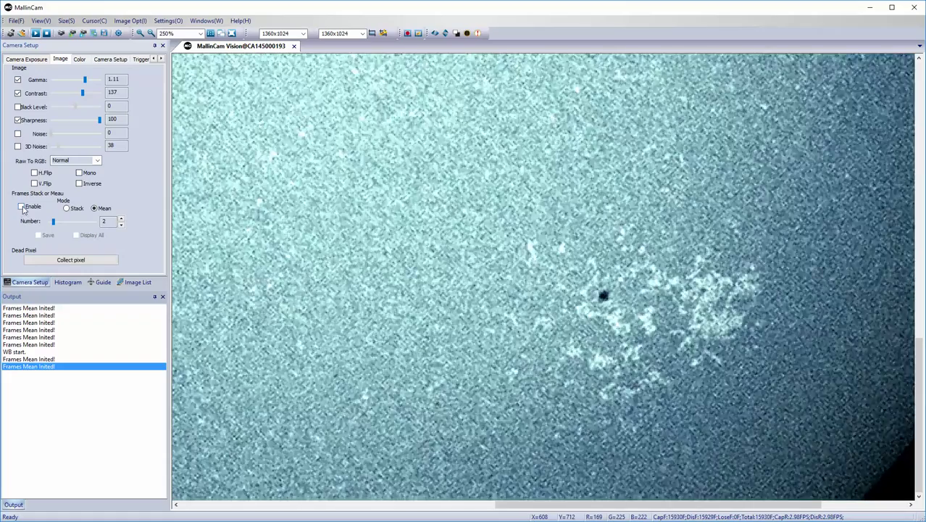
left_click(22, 207)
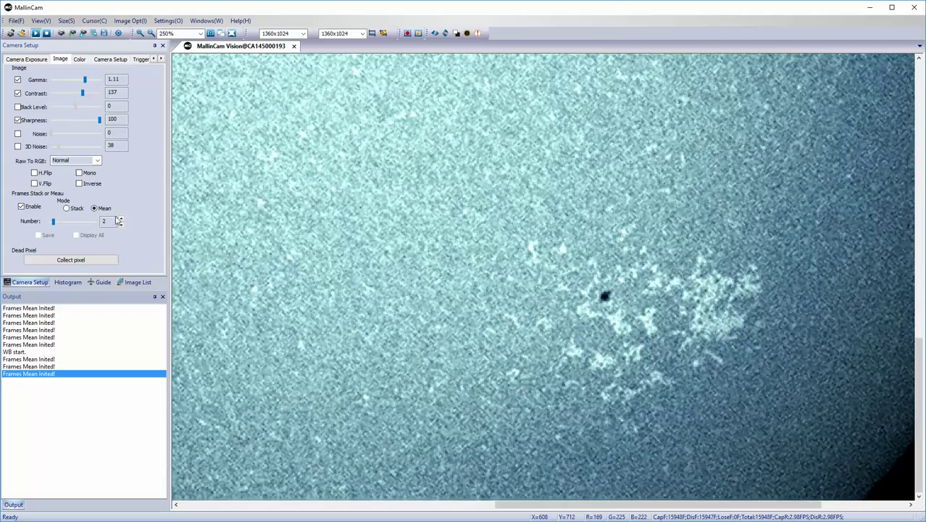
- Raise the averaging number to 3 and on to 5 frames, and switch frame averaging off
left_click(121, 217)
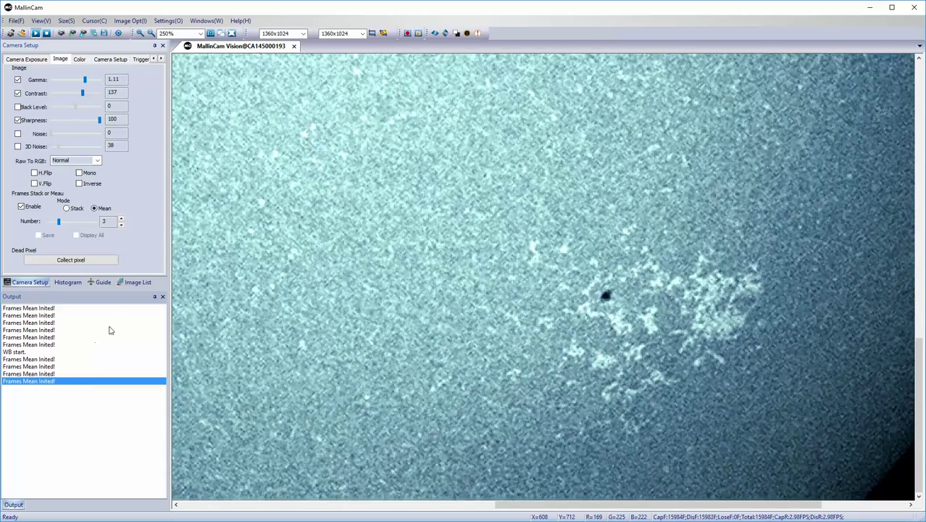
left_click(121, 219)
left_click(121, 219)
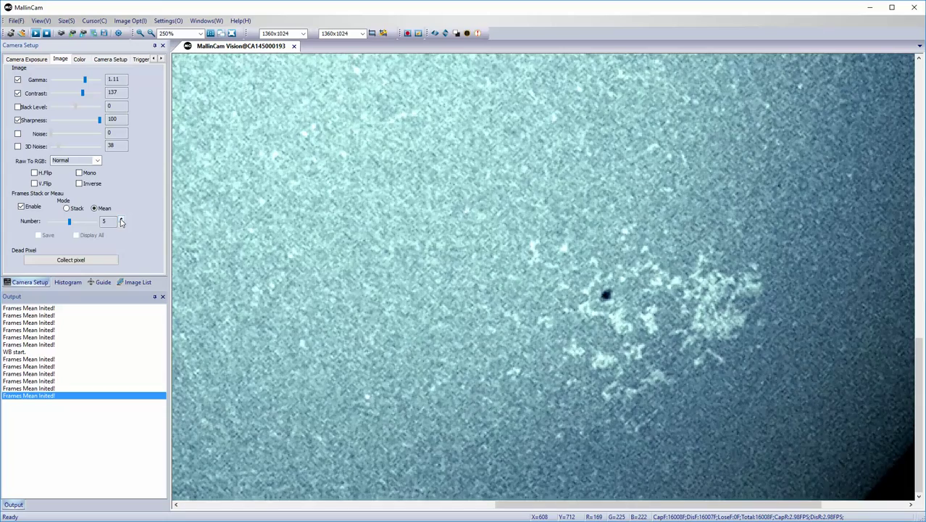
left_click(21, 208)
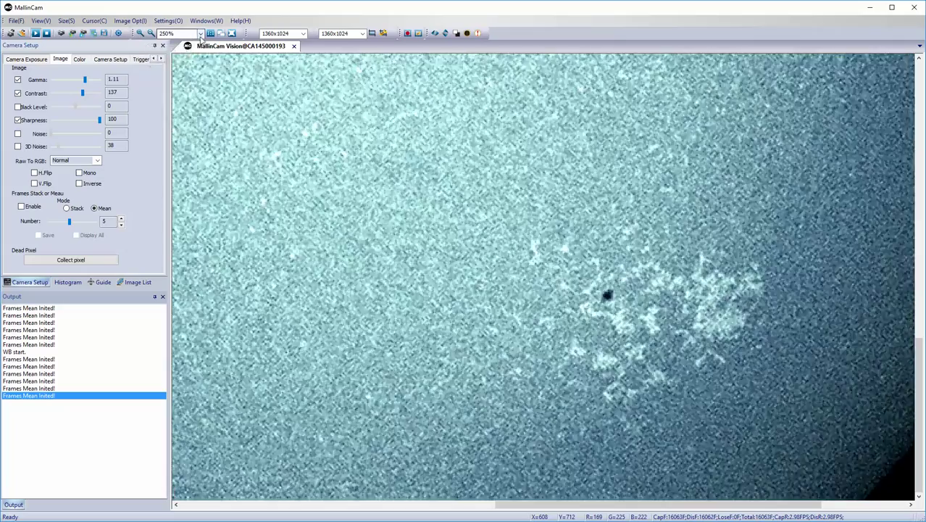
- Reduce the live view magnification to 150% and set the sharpness to 38
left_click(201, 33)
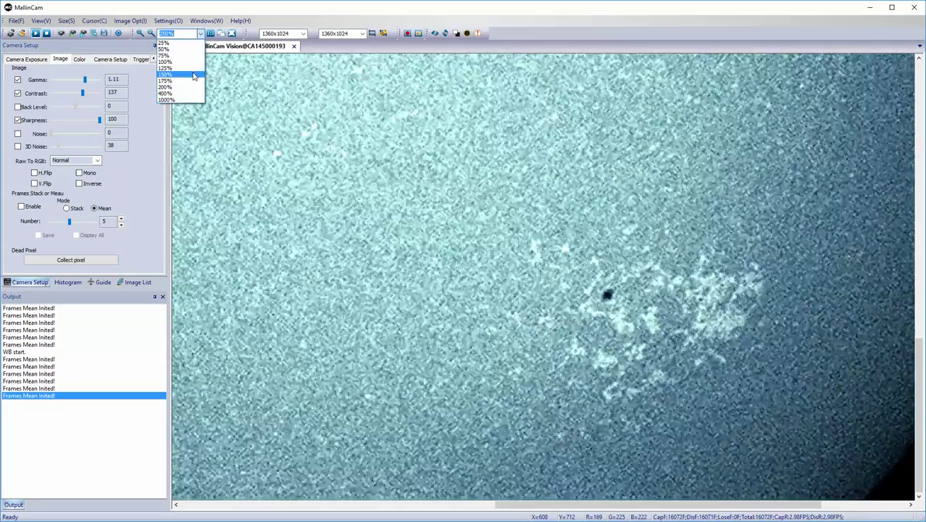
left_click(193, 76)
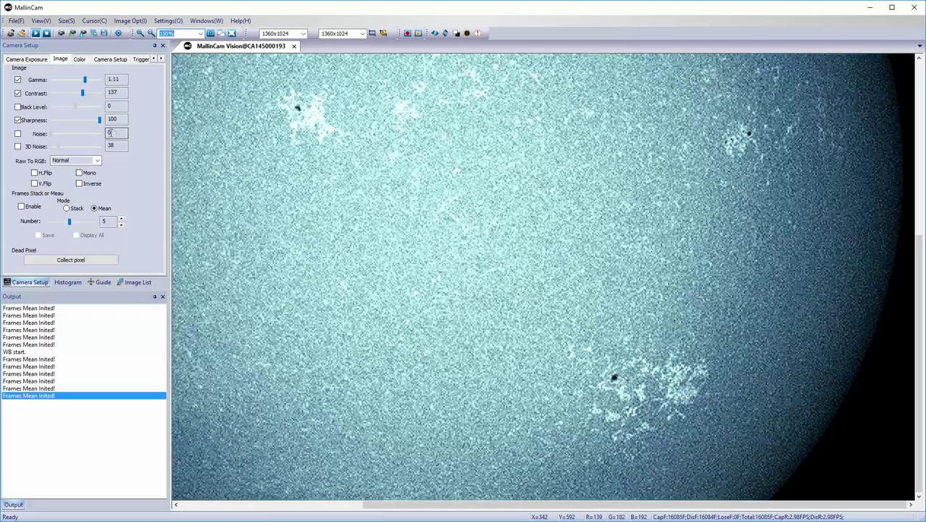
left_click_drag(99, 120, 69, 126)
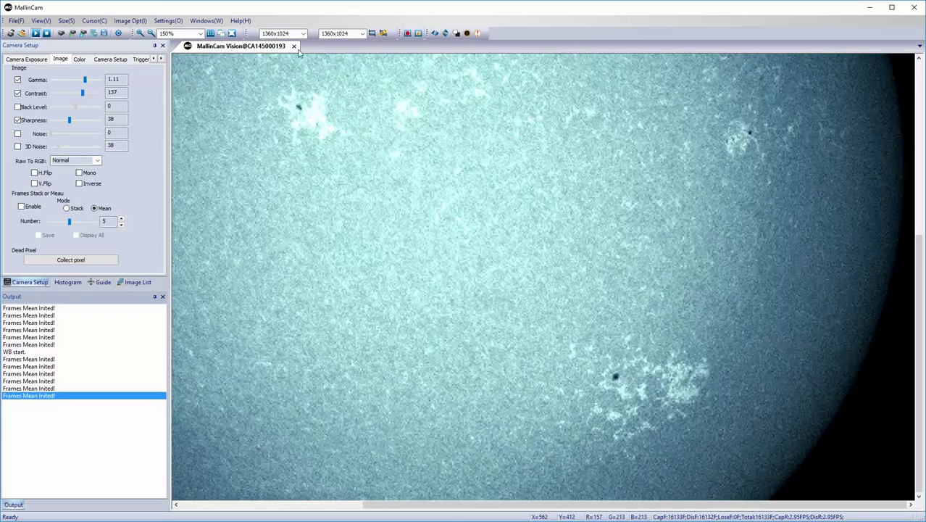
- Show the live solar view at 100% magnification and enlarge it to 200% at the Sun's edge
left_click(201, 34)
left_click(197, 63)
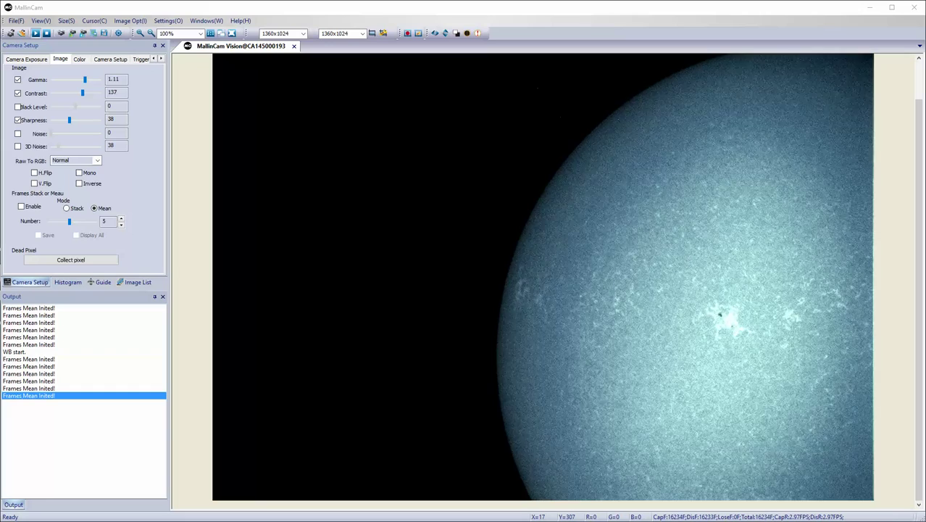
left_click(201, 33)
left_click(181, 87)
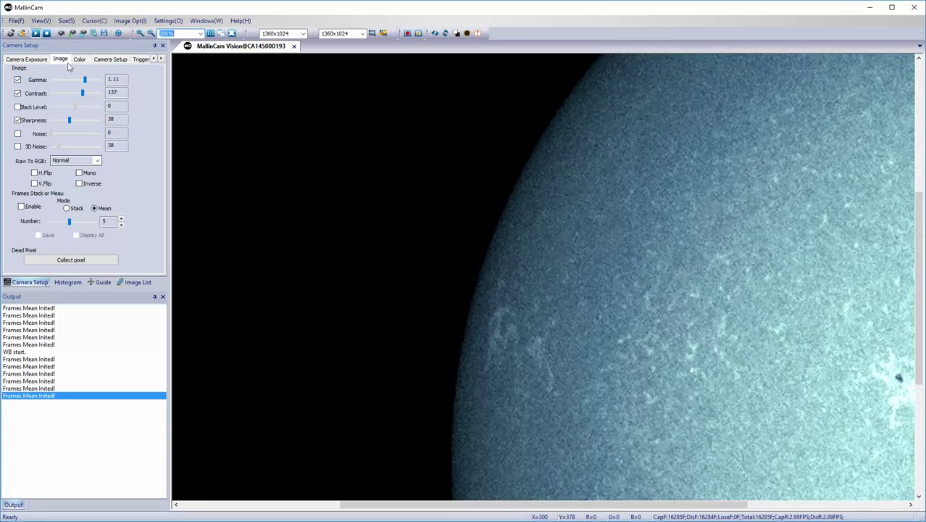
- Raise the camera's exposure time to 353 ms and bring it back to 350 ms
left_click(32, 60)
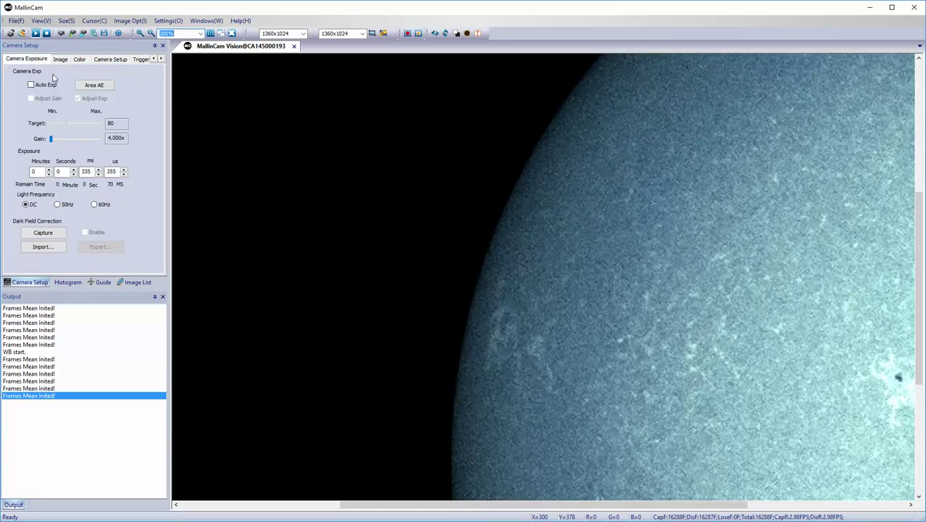
left_click(99, 170)
left_click(99, 170)
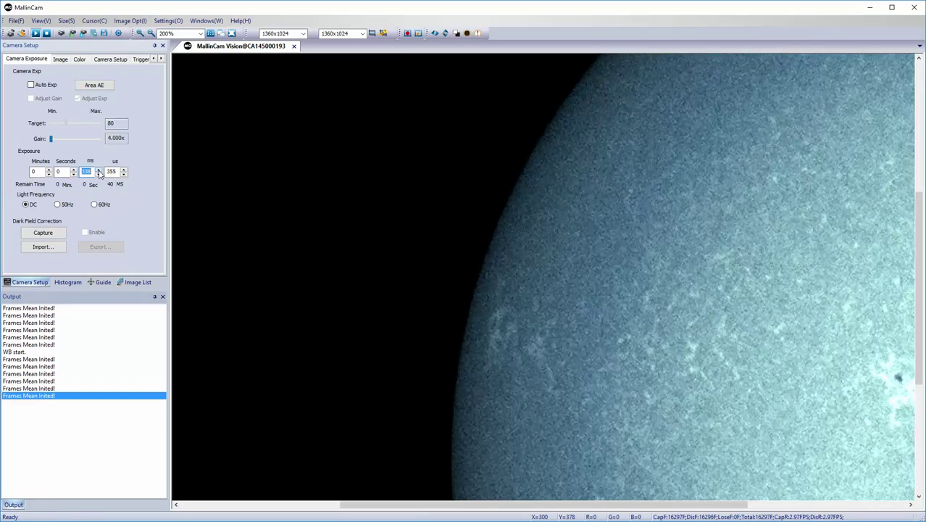
left_click(99, 171)
left_click(99, 170)
left_click(99, 170)
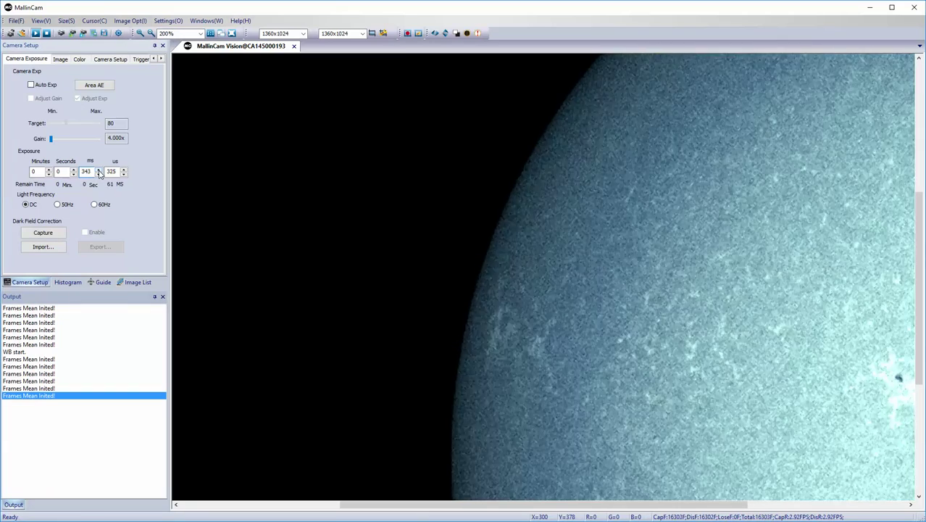
left_click(99, 170)
left_click(99, 171)
left_click(99, 171)
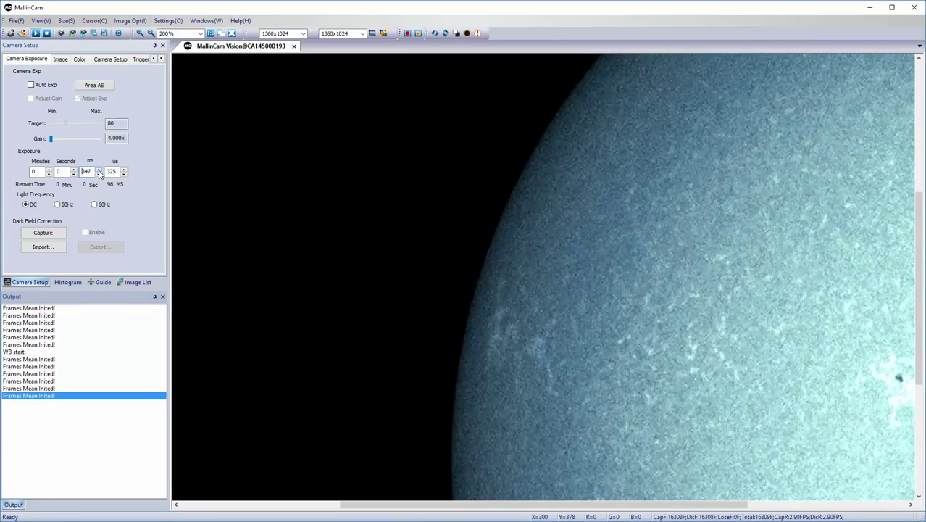
left_click(99, 170)
left_click(99, 170)
left_click(99, 171)
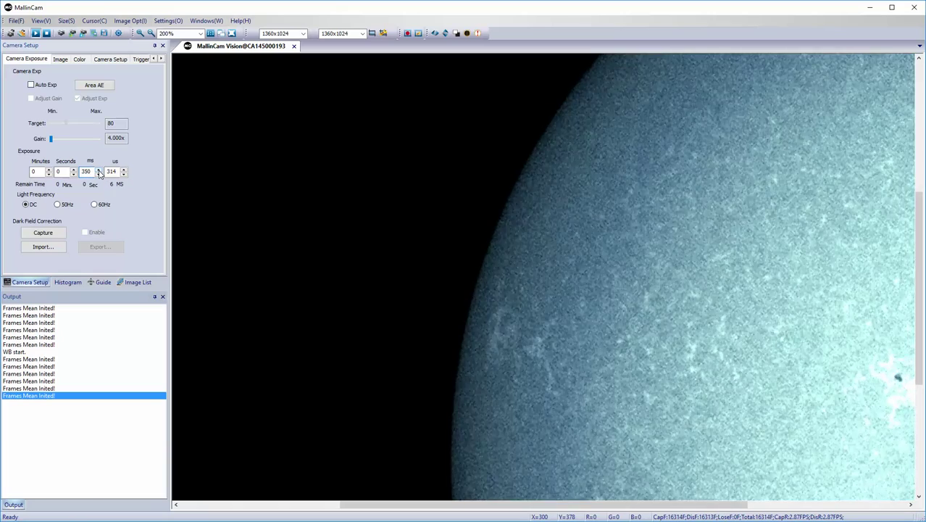
left_click(99, 171)
left_click(100, 171)
left_click(99, 172)
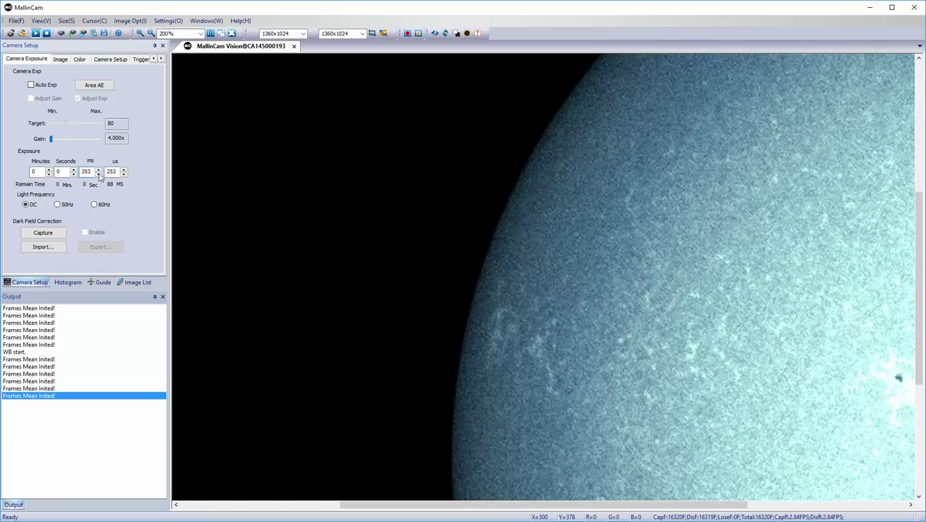
left_click(99, 173)
left_click(99, 174)
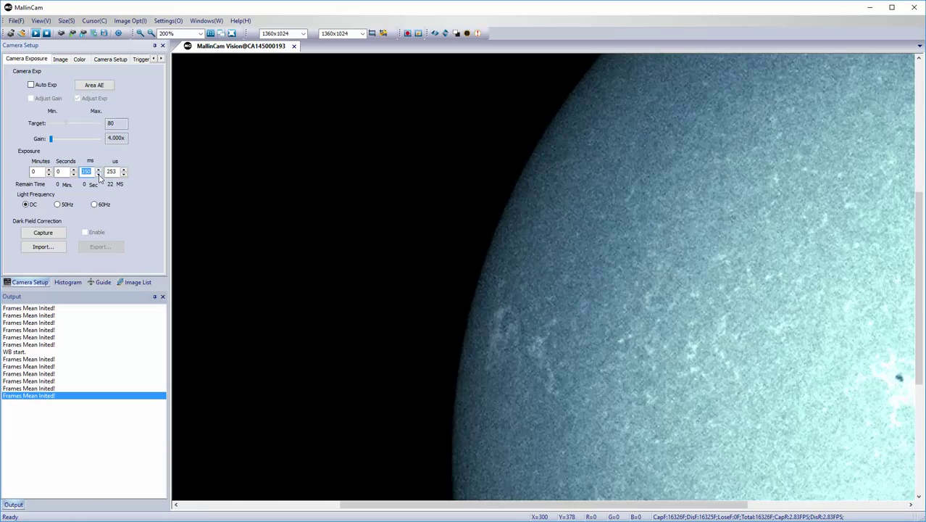
left_click(99, 177)
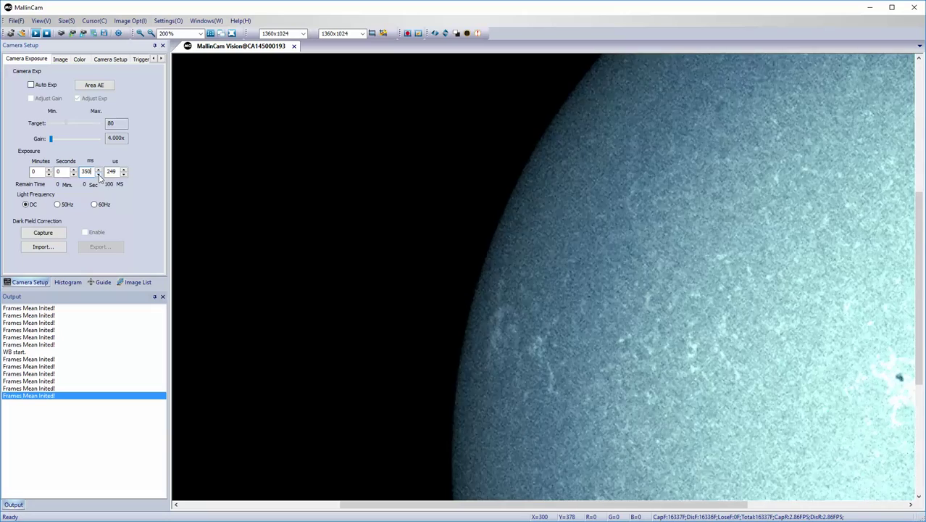
- Magnify the live view to 250% around the Sun's edge and enable mean averaging of 5 frames
left_click(200, 34)
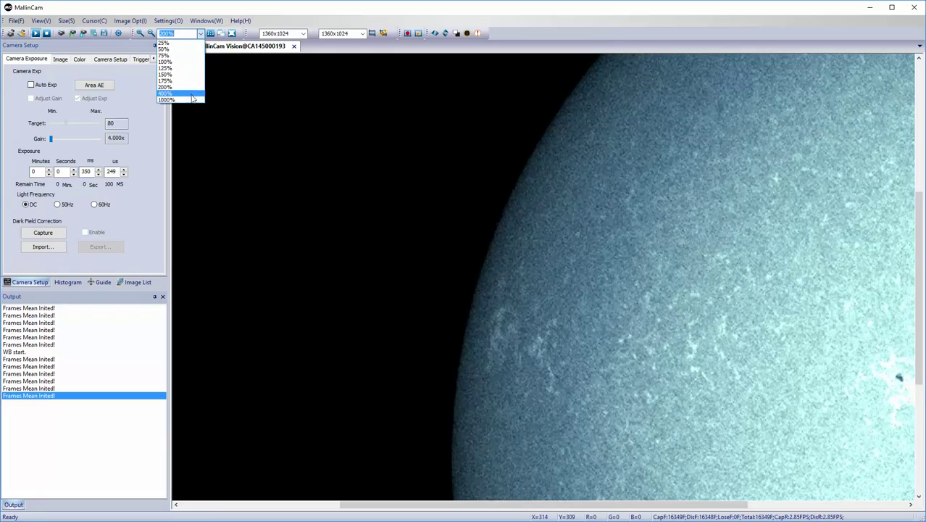
left_click(140, 34)
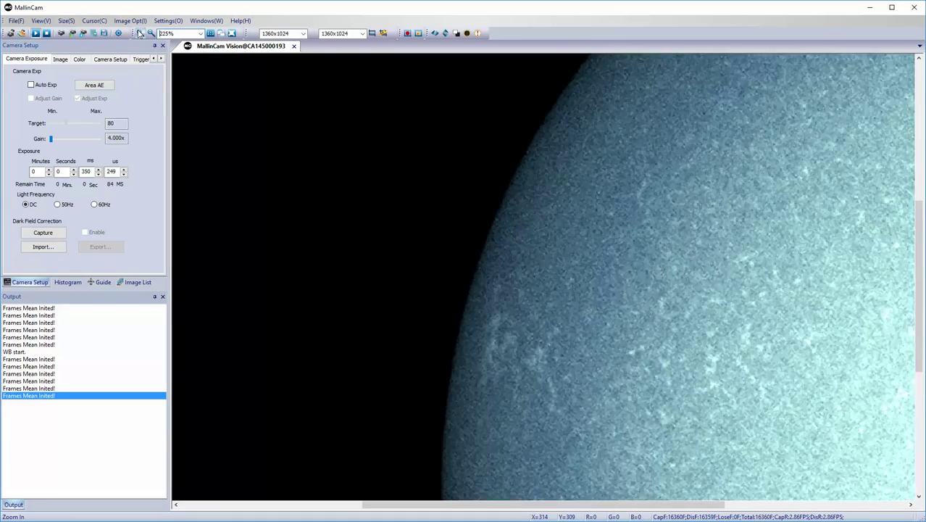
left_click(140, 34)
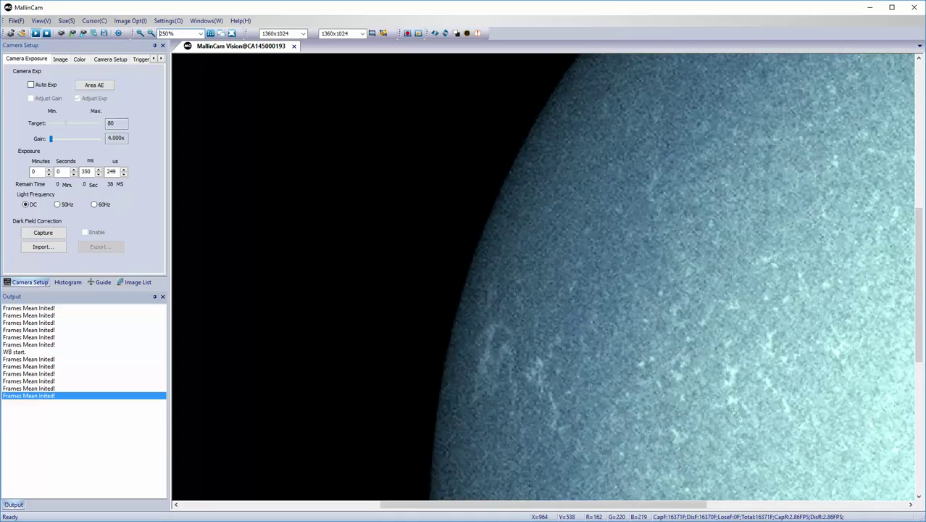
left_click_drag(921, 298, 921, 319)
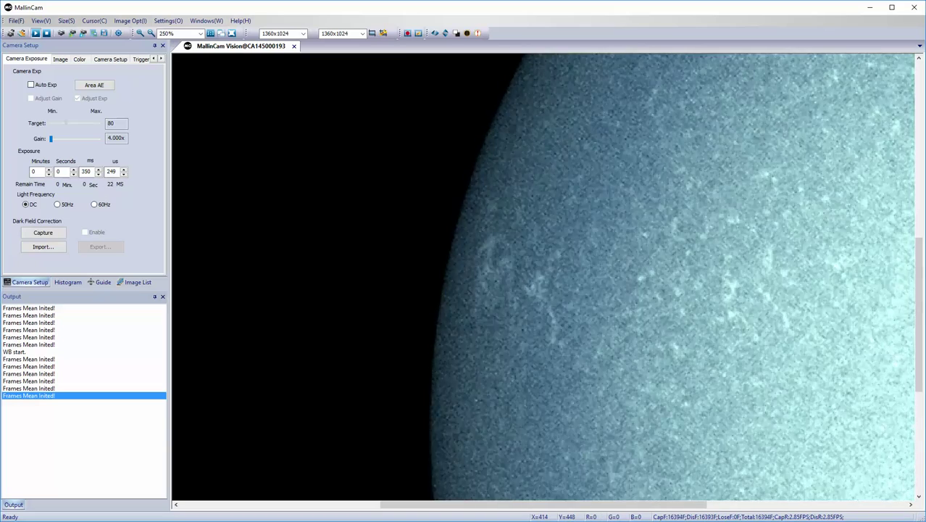
left_click(62, 59)
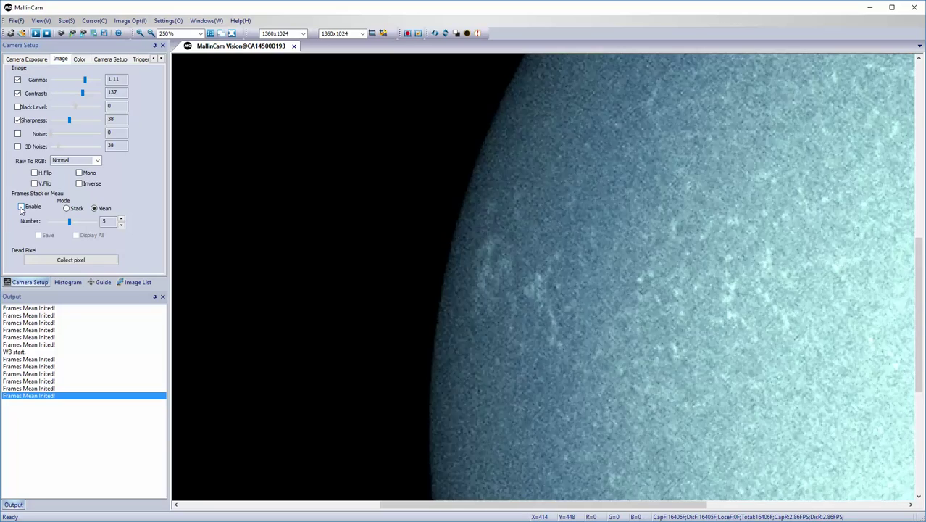
left_click(22, 208)
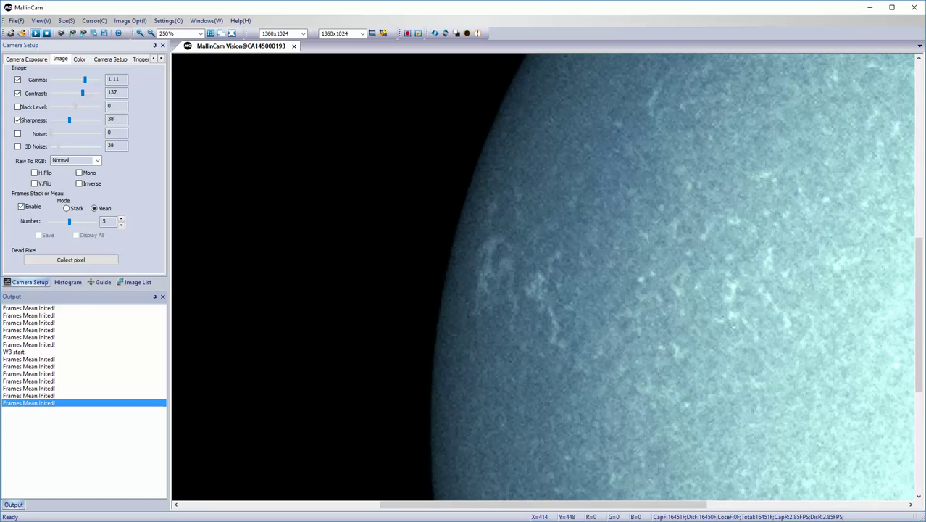
- Try raising the left limit of the RGB histogram to 16, and restore the histogram defaults
left_click(68, 282)
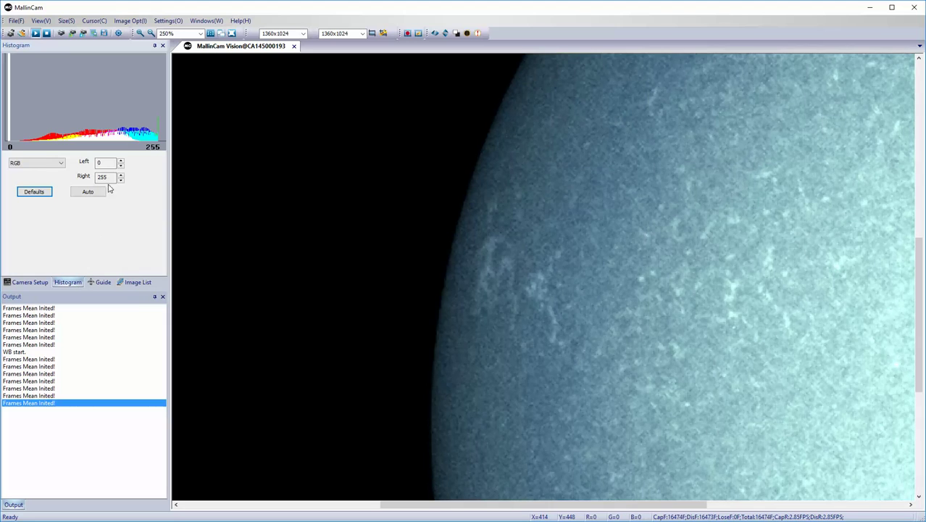
left_click(122, 163)
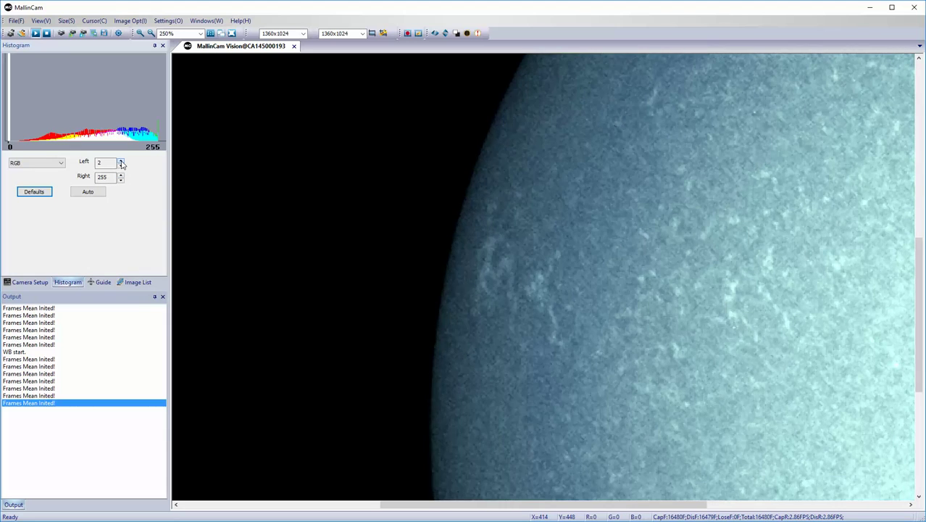
left_click(121, 164)
left_click(121, 164)
left_click(122, 164)
left_click(122, 164)
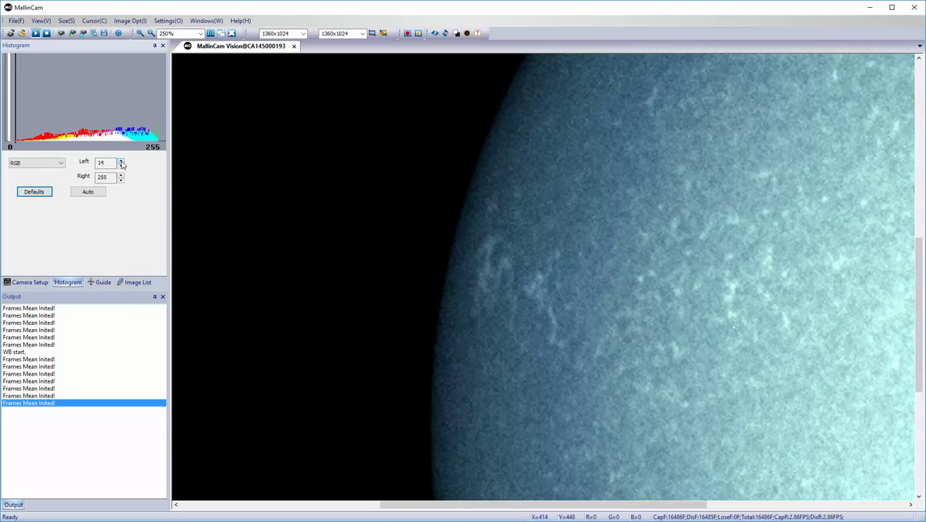
left_click(122, 164)
left_click(122, 163)
left_click(121, 164)
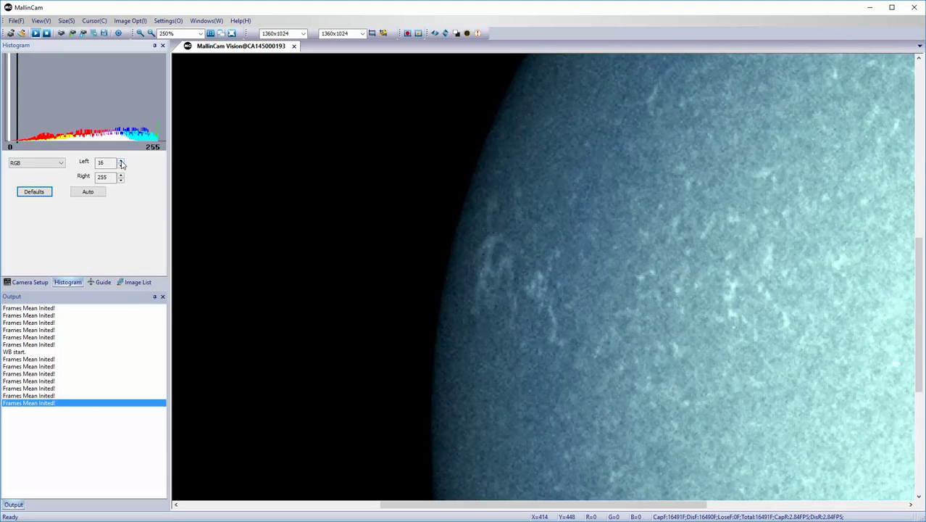
left_click(27, 192)
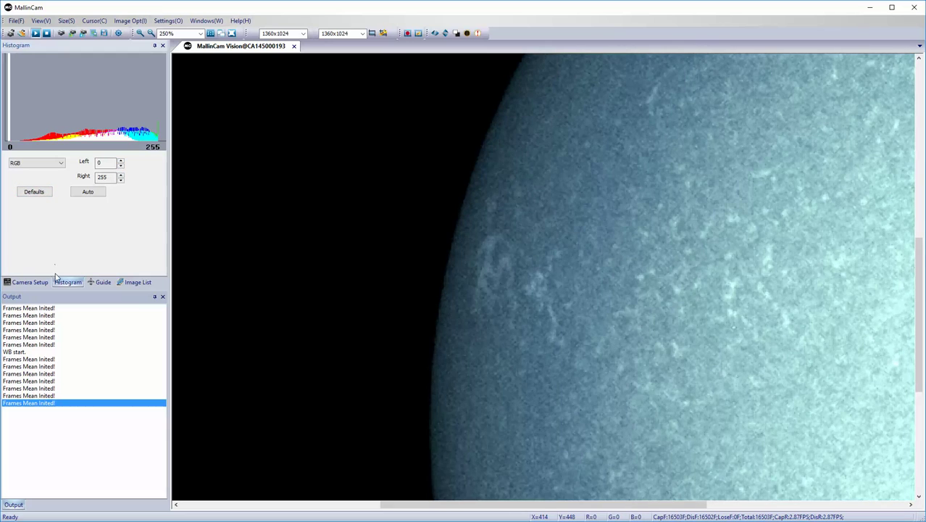
- Look at the guide overview of the visible area and the image list, and return to the camera settings
left_click(100, 284)
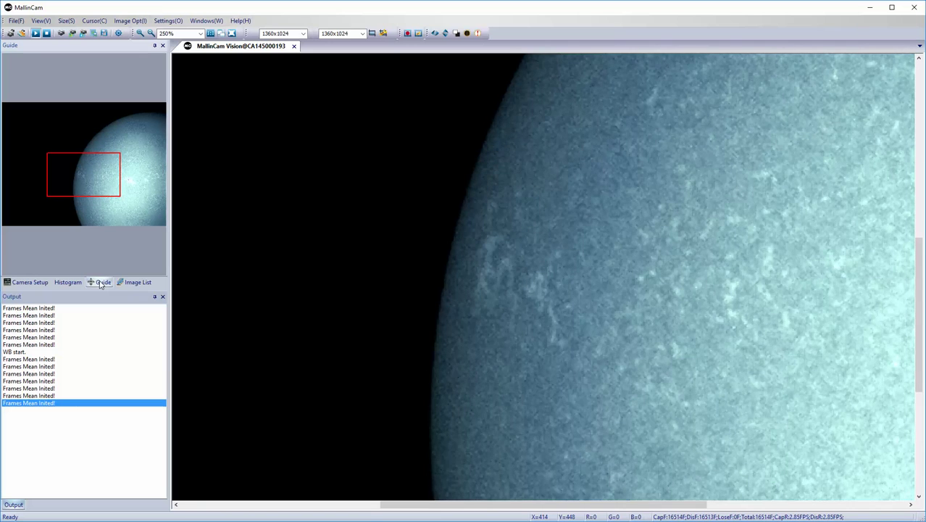
left_click(142, 284)
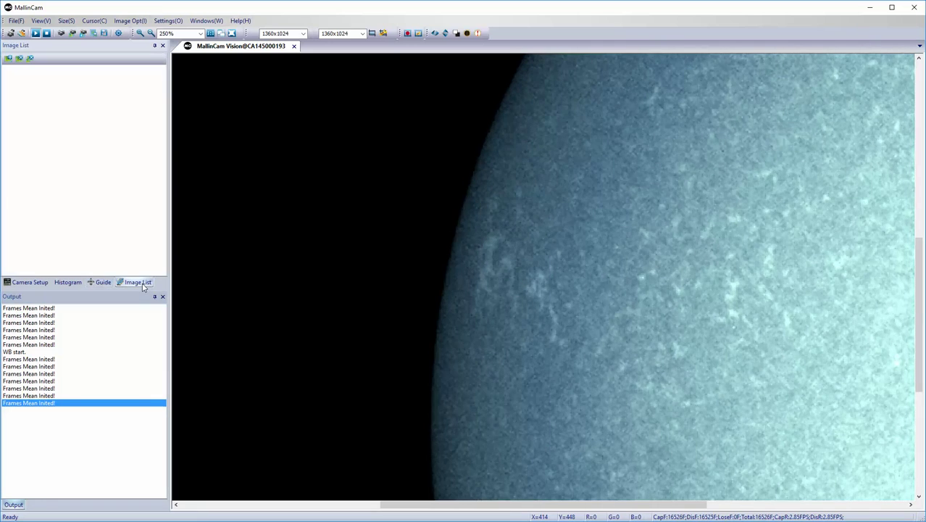
left_click(30, 282)
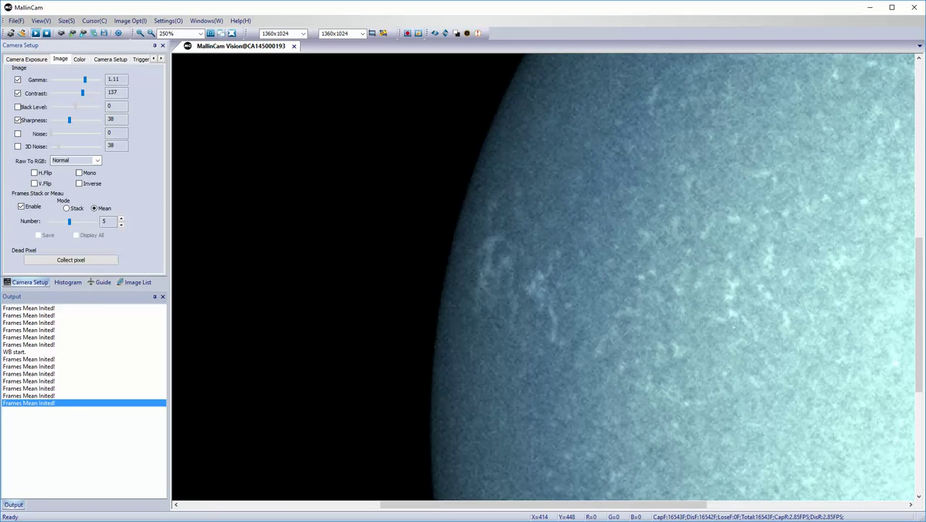
- Reduce the live view magnification to 100% and lower the exposure time to 300 ms
left_click(202, 35)
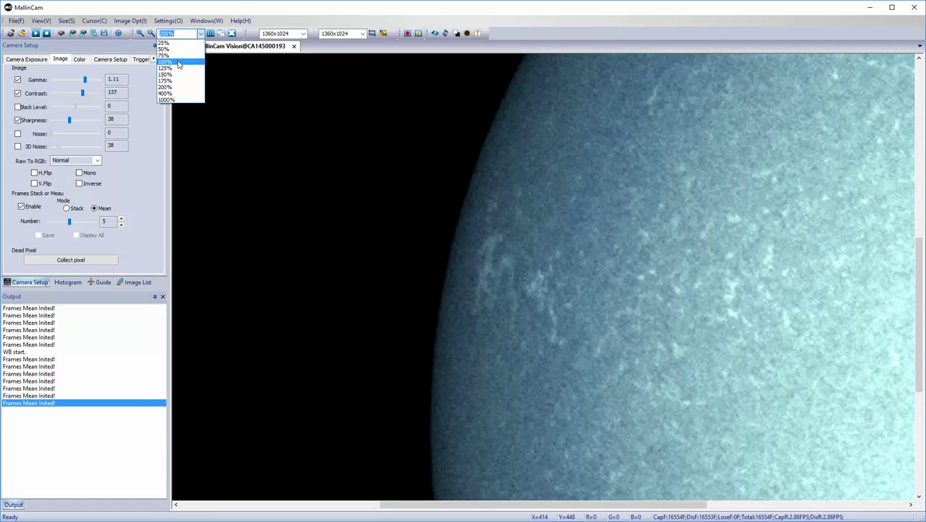
left_click(178, 64)
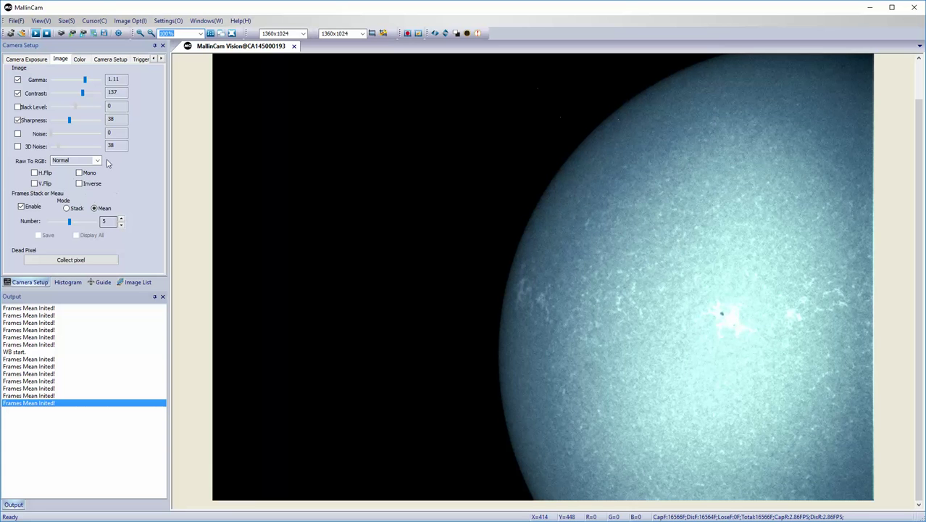
left_click(27, 61)
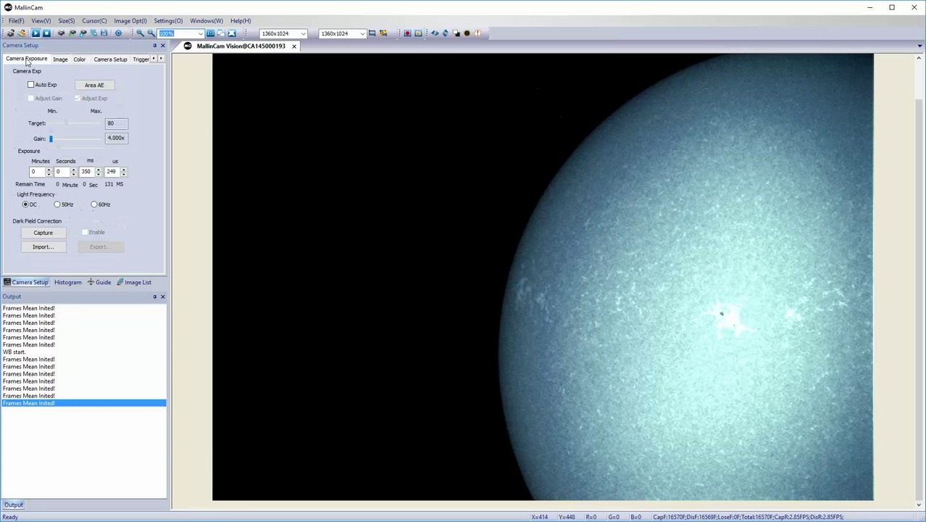
left_click(99, 174)
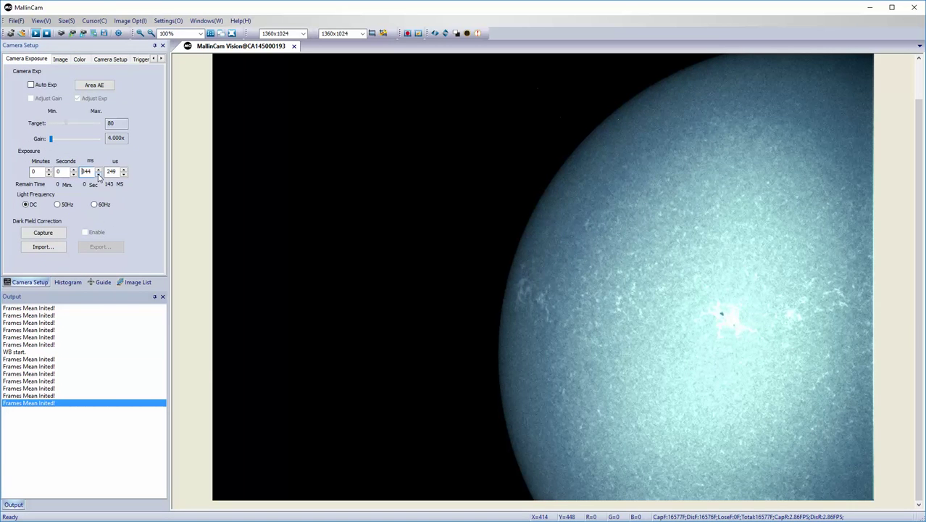
left_click(99, 174)
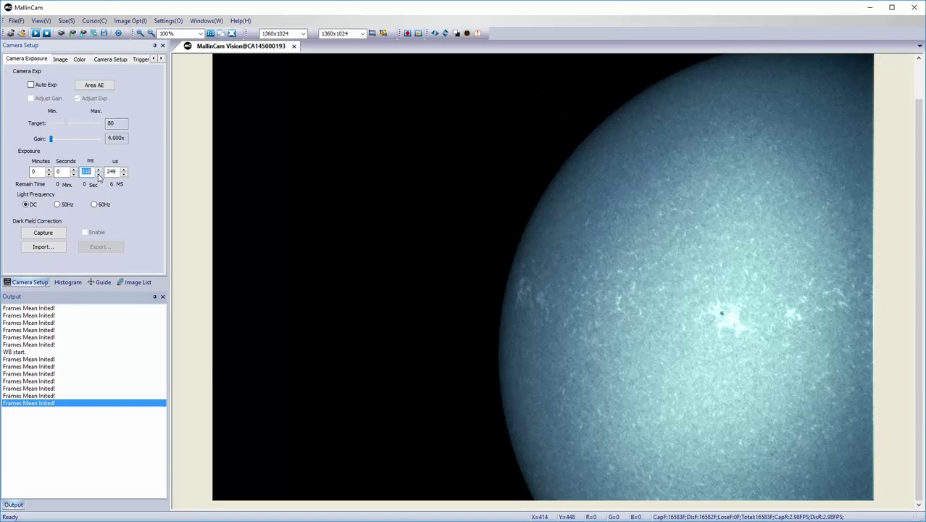
left_click(99, 174)
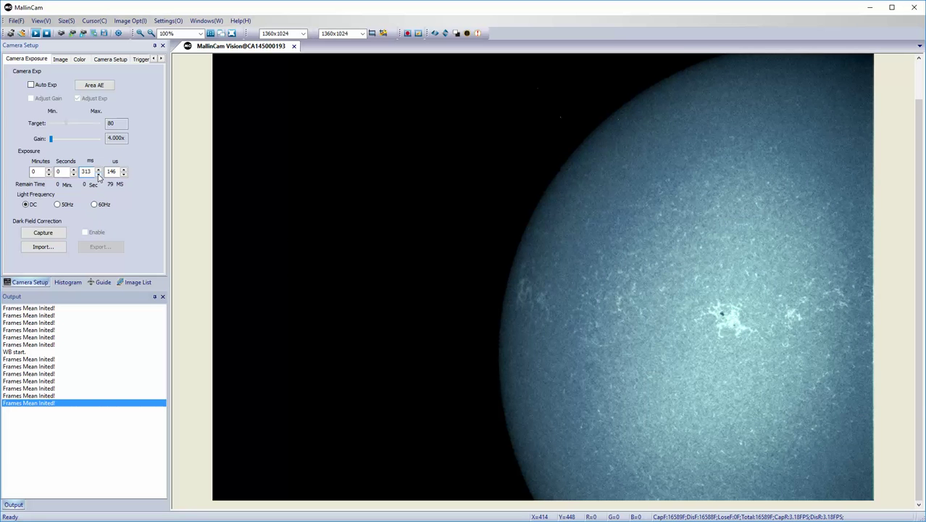
left_click(98, 174)
key("Return")
left_click(98, 174)
left_click(98, 175)
left_click(98, 175)
left_click(98, 175)
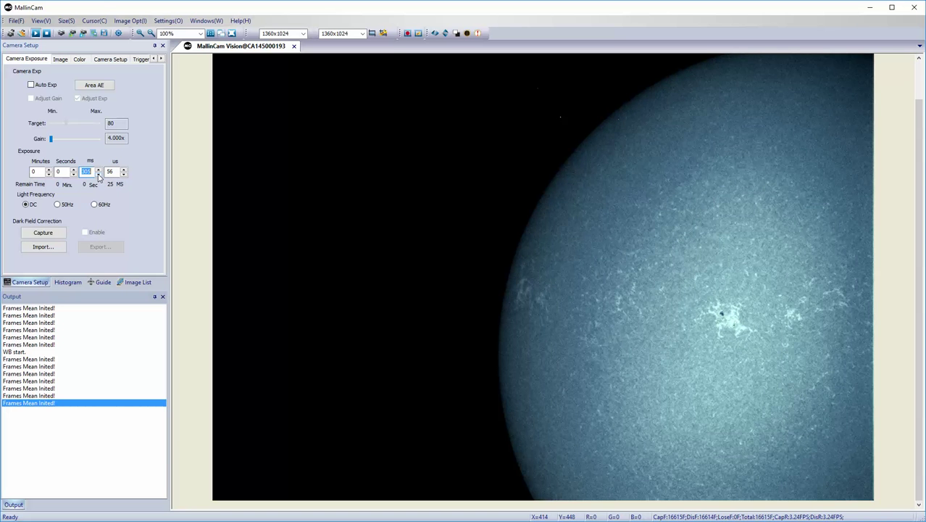
left_click(99, 175)
left_click(99, 174)
left_click(98, 174)
left_click(99, 174)
left_click(99, 174)
left_click(98, 175)
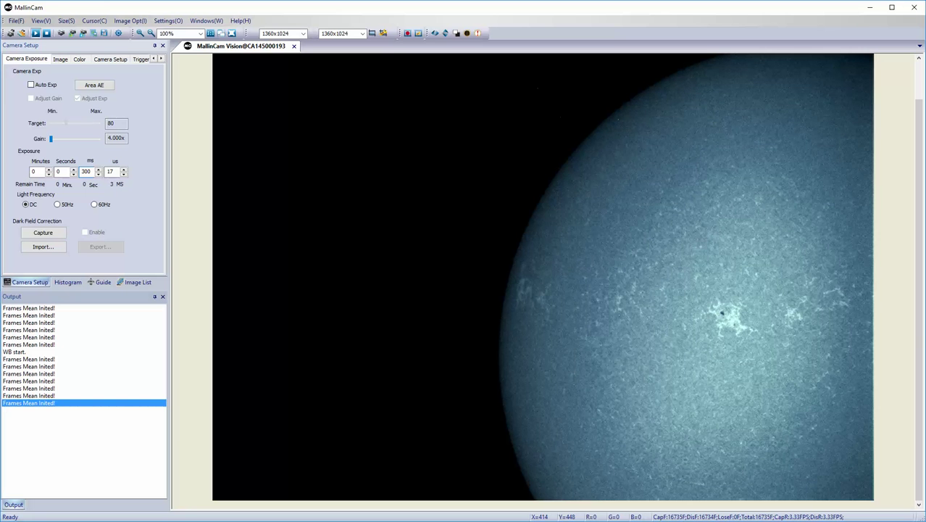
left_click(87, 171)
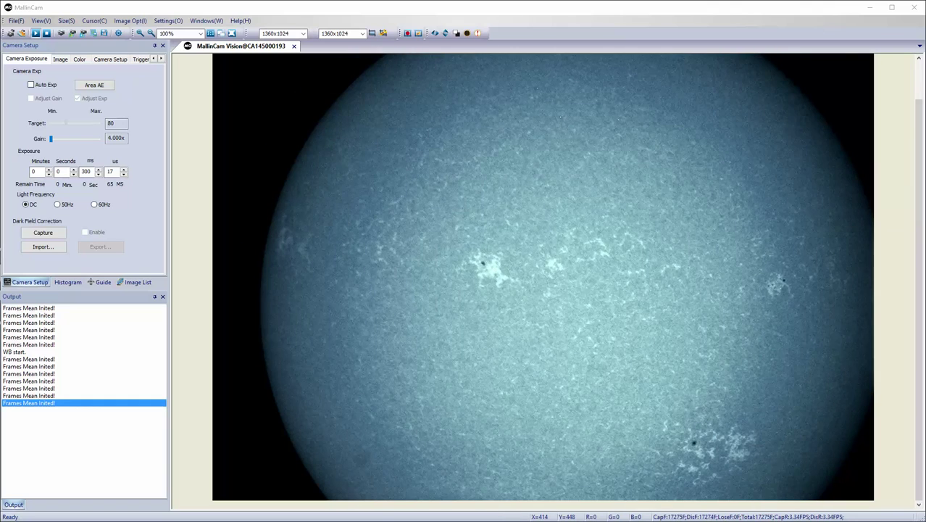
- Magnify the live view to 200% around the bright active region near the disk's center
left_click(201, 33)
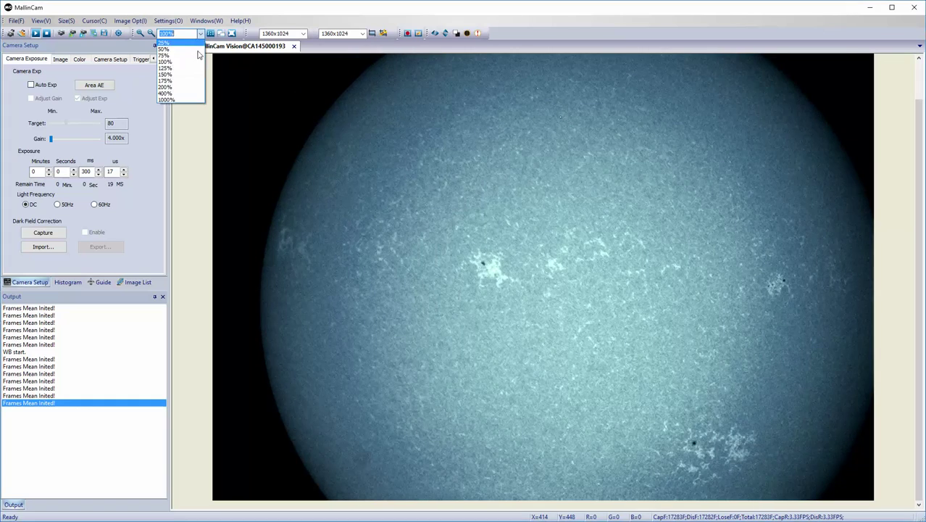
left_click(184, 88)
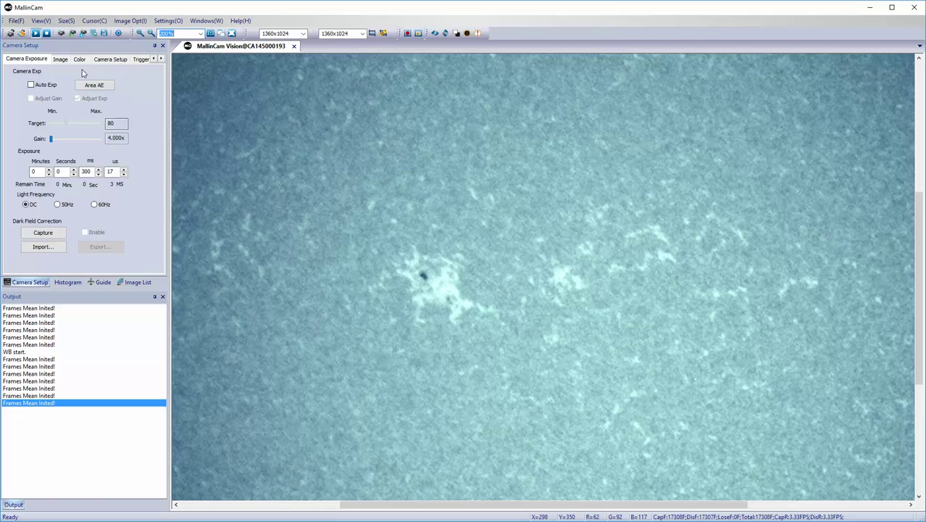
- Disable the mean frame averaging of the live image and lower the exposure time to 282 ms
left_click(61, 60)
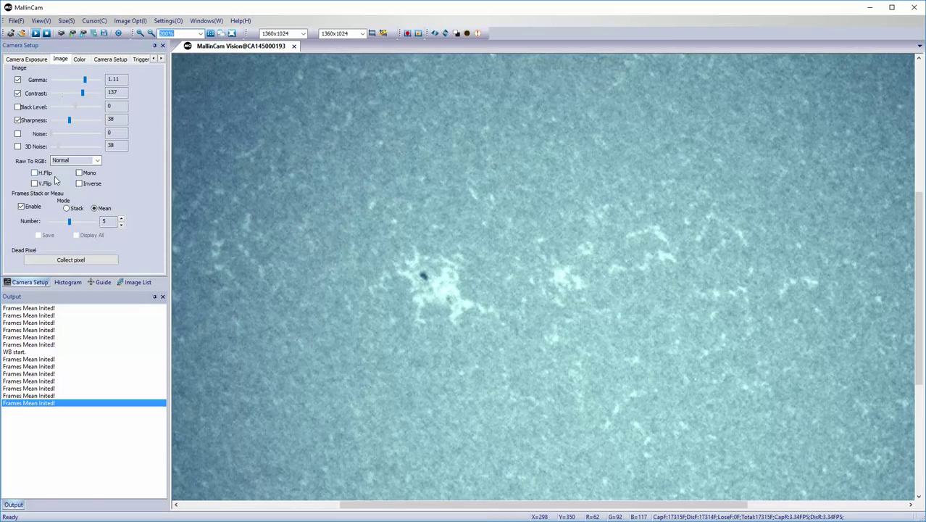
left_click(22, 207)
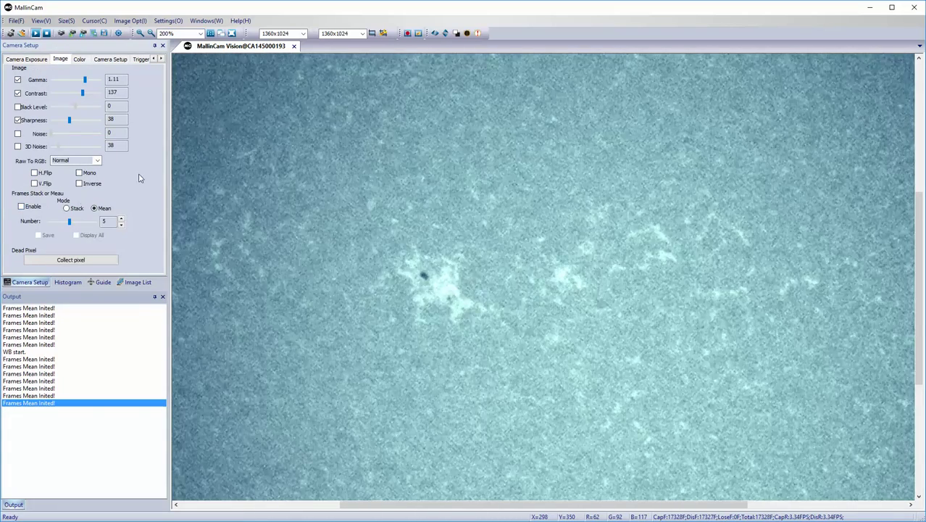
left_click(41, 60)
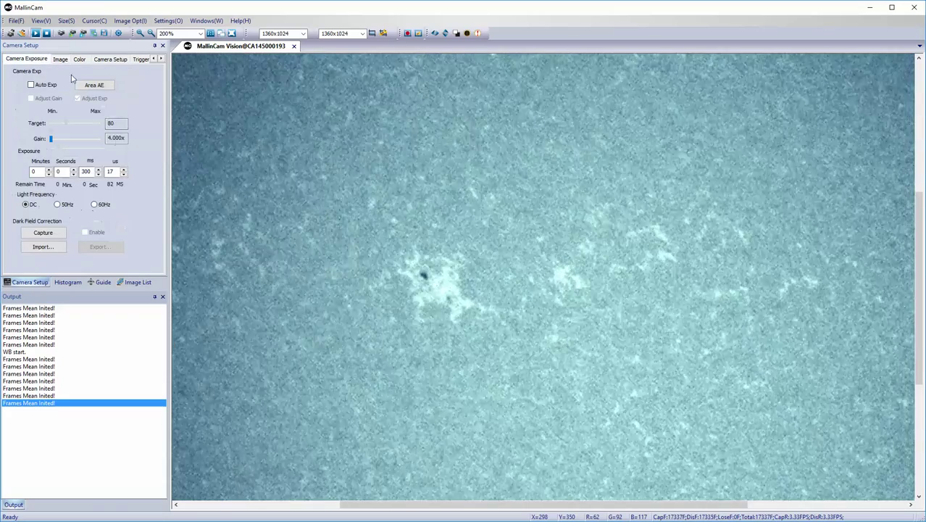
left_click(98, 175)
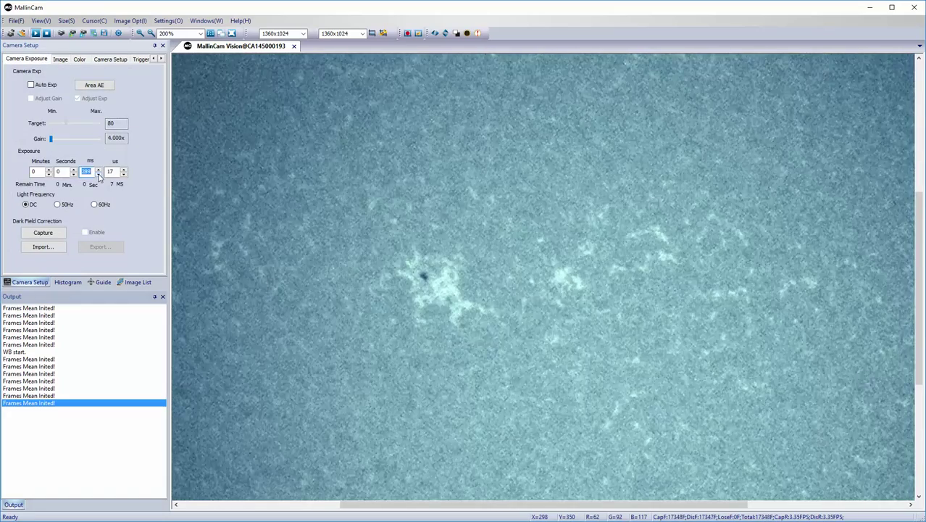
left_click(99, 177)
left_click(99, 174)
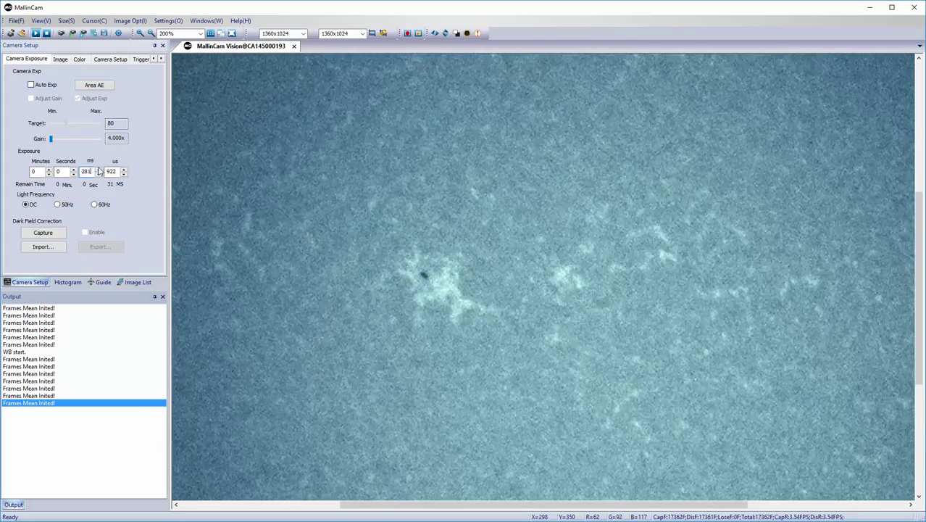
left_click(98, 169)
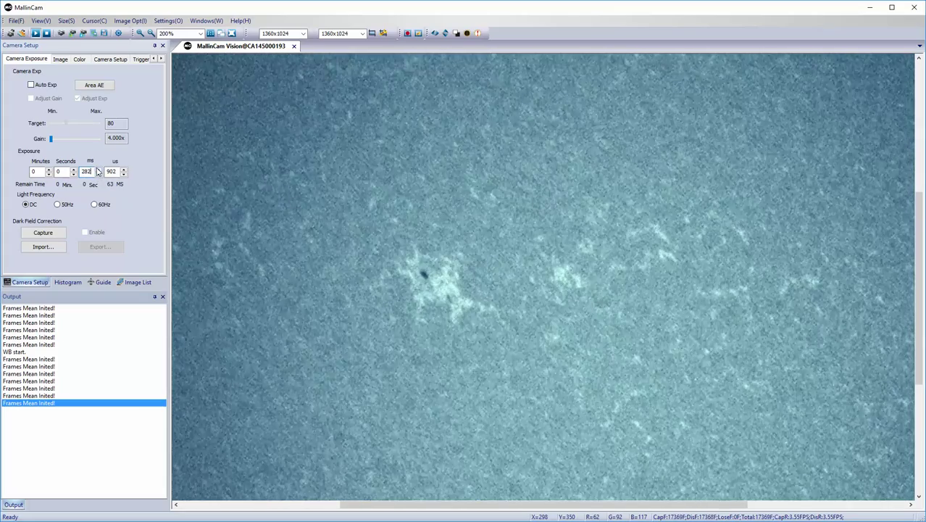